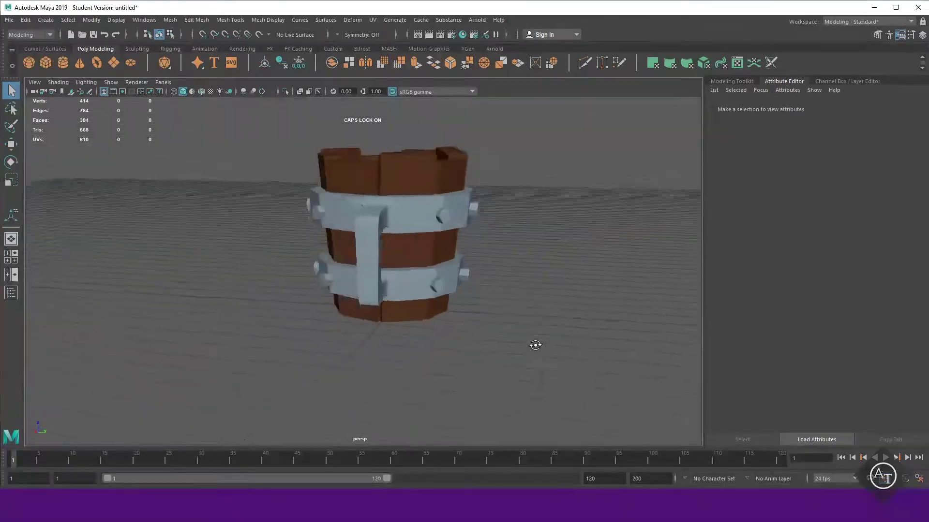
# Create a polygon cylinder, scale it up and rotate it 90 on X to stand upright.
pyautogui.moveTo(536, 345)
pyautogui.keyDown('alt'); pyautogui.mouseDown()
pyautogui.moveTo(369, 338)
pyautogui.moveTo(507, 338)
pyautogui.moveTo(385, 342)
pyautogui.moveTo(483, 348)
pyautogui.moveTo(592, 342)
pyautogui.mouseUp(); pyautogui.keyUp('alt')
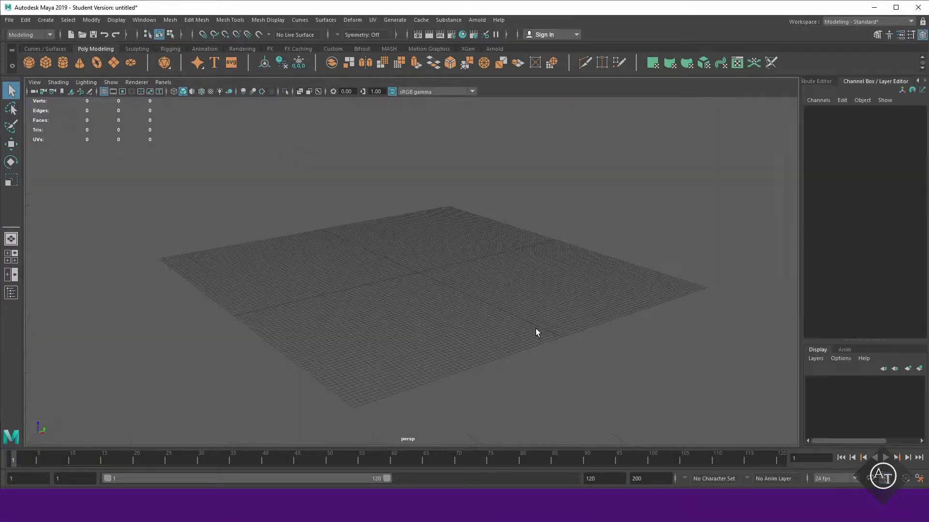
pyautogui.moveTo(464, 286)
pyautogui.keyDown('alt'); pyautogui.mouseDown()
pyautogui.moveTo(531, 331)
pyautogui.moveTo(445, 353)
pyautogui.mouseUp(); pyautogui.keyUp('alt')
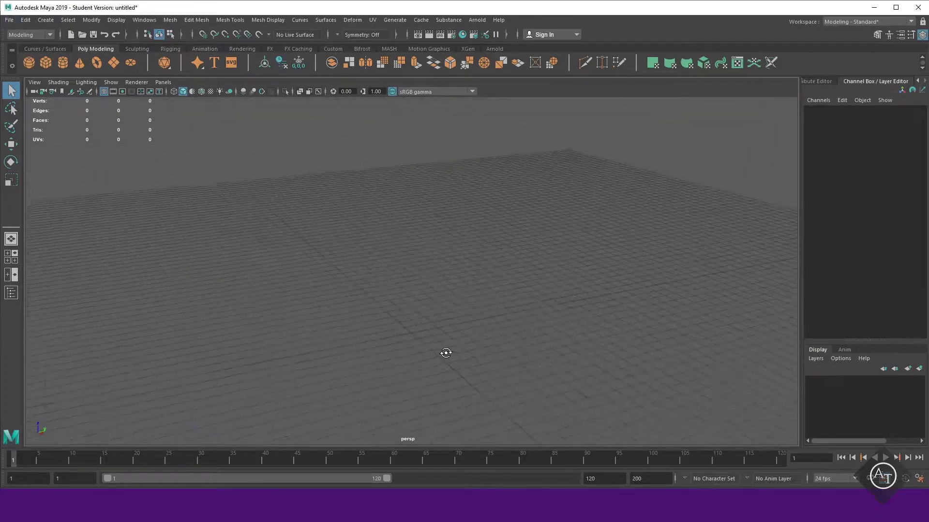
pyautogui.keyDown('shift'); pyautogui.rightClick(486, 317); pyautogui.keyUp('shift')
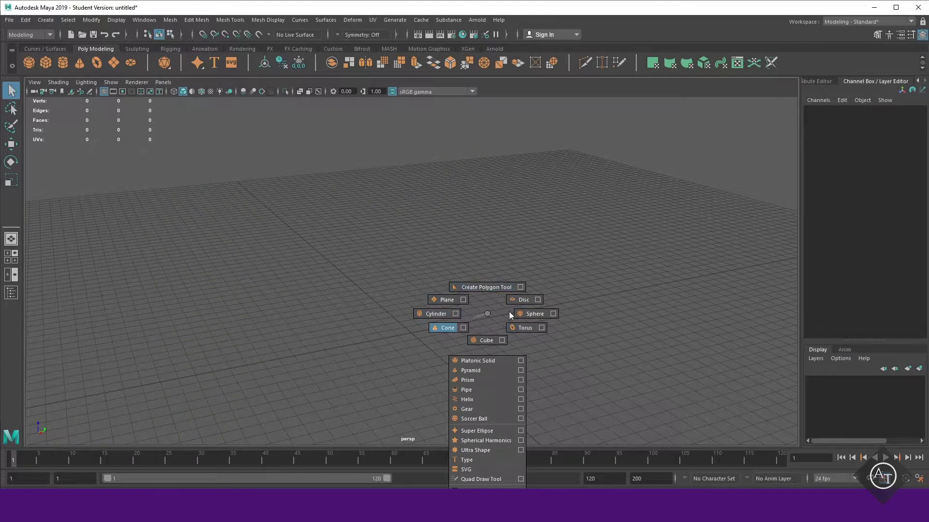
pyautogui.click(436, 314)
pyautogui.press('e')
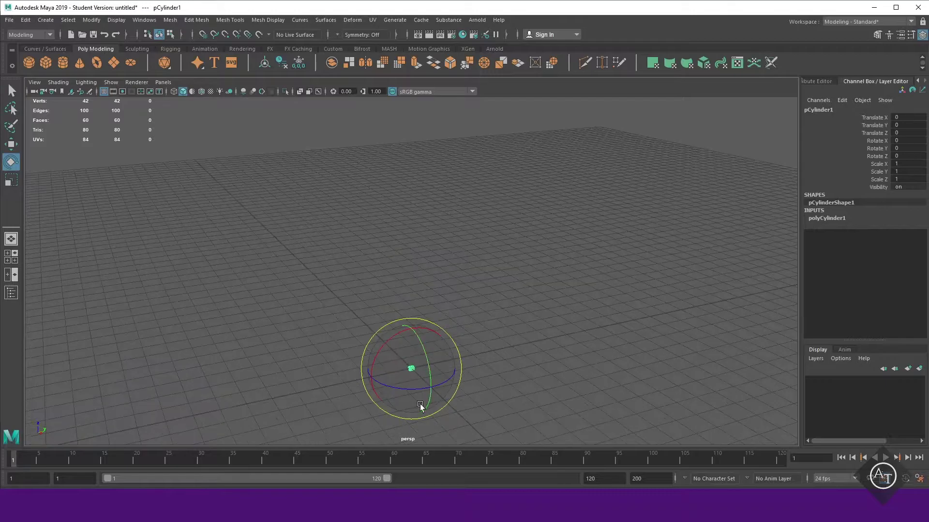
pyautogui.scroll(4, 436, 368)
pyautogui.press('r')
pyautogui.moveTo(451, 297)
pyautogui.mouseDown()
pyautogui.moveTo(624, 261)
pyautogui.moveTo(453, 320)
pyautogui.mouseUp()
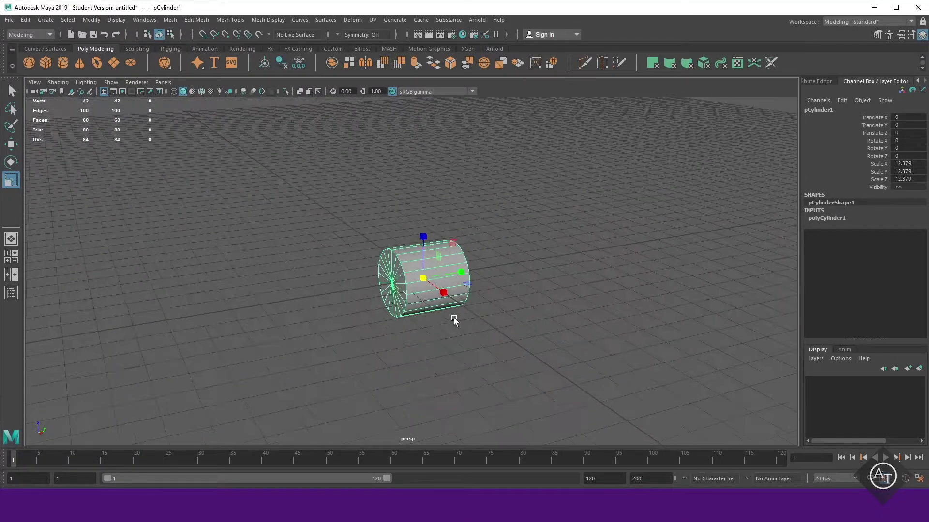
pyautogui.moveTo(407, 245); pyautogui.dragTo(372, 303)
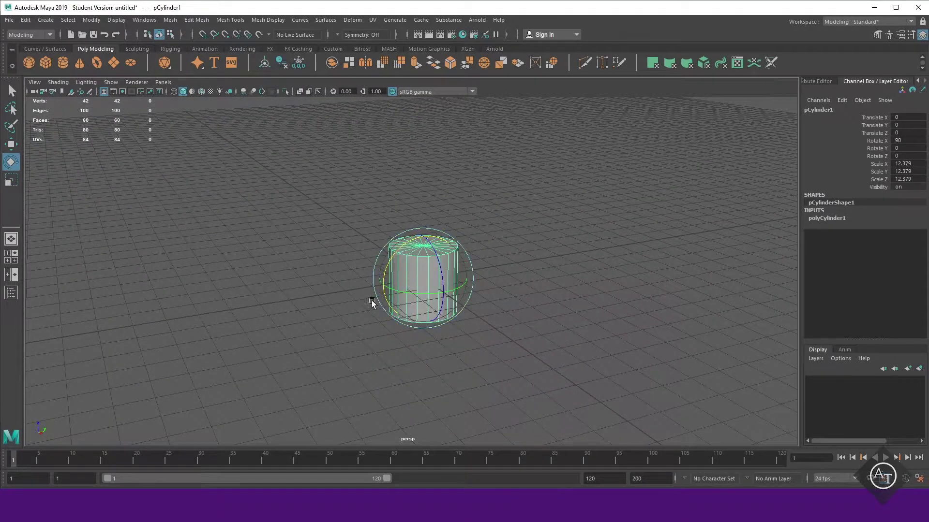
# Set the cylinder to 8 axis subdivisions and scale it to 25.407 on every axis.
pyautogui.moveTo(422, 215); pyautogui.dragTo(434, 304)
pyautogui.scroll(2, 461, 358)
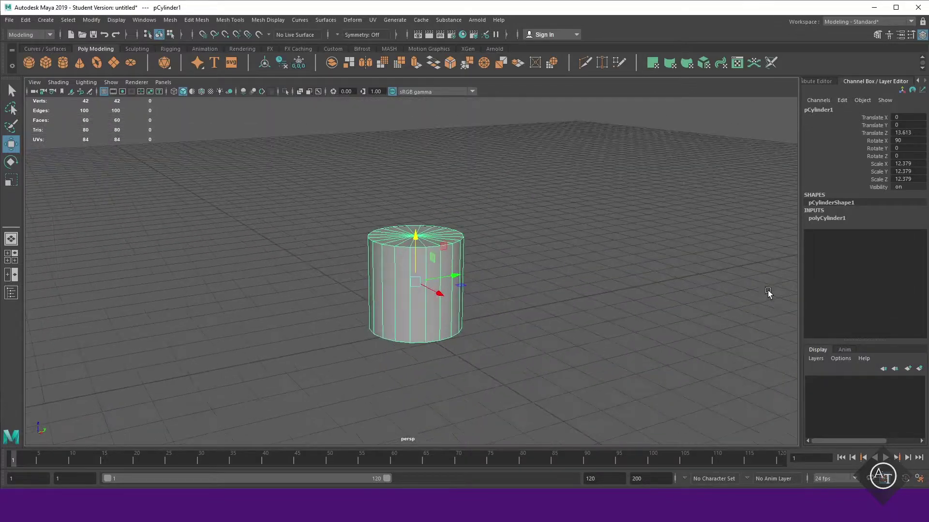
pyautogui.click(827, 218)
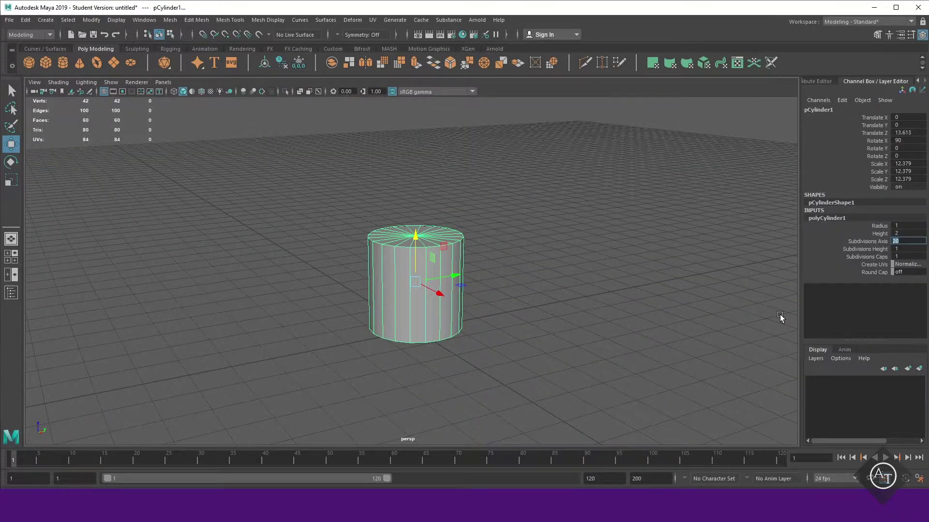
pyautogui.moveTo(565, 373)
pyautogui.keyDown('alt'); pyautogui.mouseDown()
pyautogui.moveTo(512, 373)
pyautogui.moveTo(512, 297)
pyautogui.mouseUp(); pyautogui.keyUp('alt')
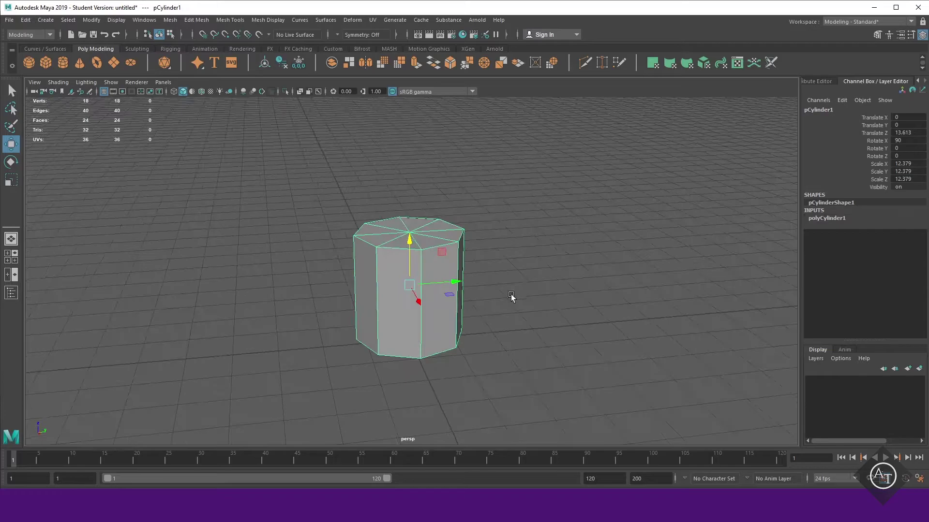
pyautogui.moveTo(410, 282); pyautogui.dragTo(412, 230)
# Scale the cylinder's bottom faces down so it tapers toward the base.
pyautogui.press('w')
pyautogui.rightClick(543, 202)
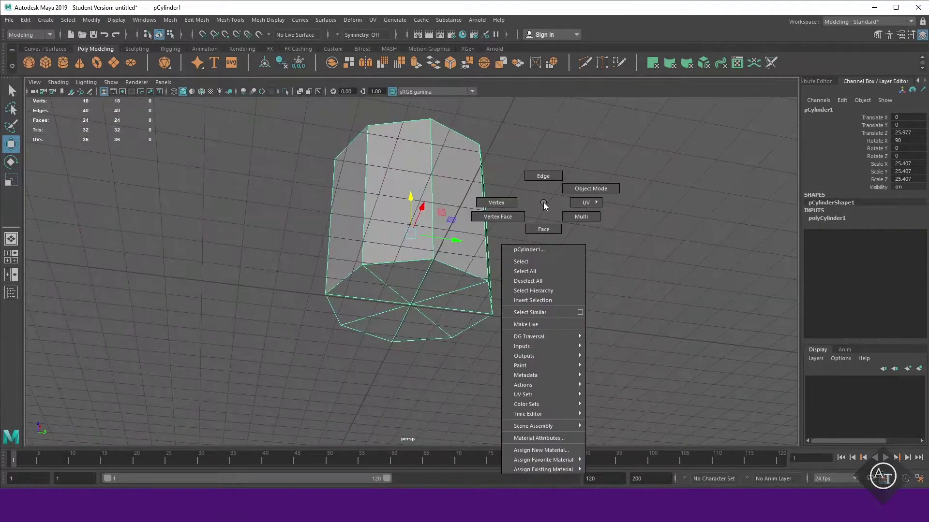
pyautogui.click(497, 217)
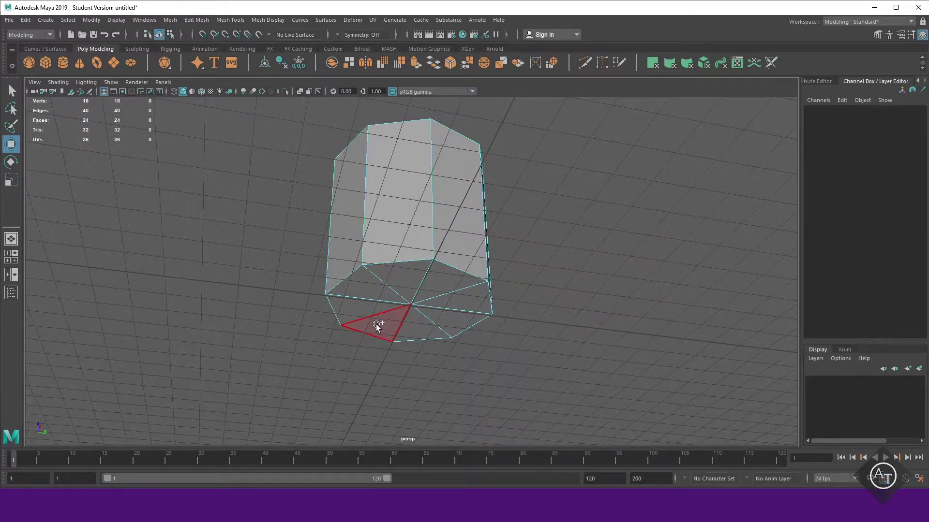
pyautogui.moveTo(376, 324); pyautogui.dragTo(417, 282)
pyautogui.press('r')
pyautogui.keyDown('alt'); pyautogui.moveTo(639, 390); pyautogui.dragTo(584, 199); pyautogui.keyUp('alt')
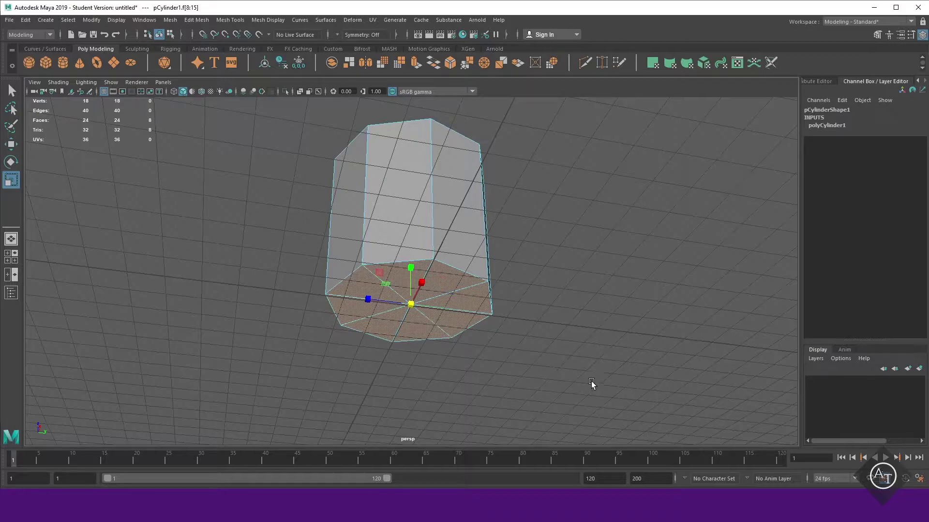
pyautogui.rightClick(584, 199)
pyautogui.click(631, 185)
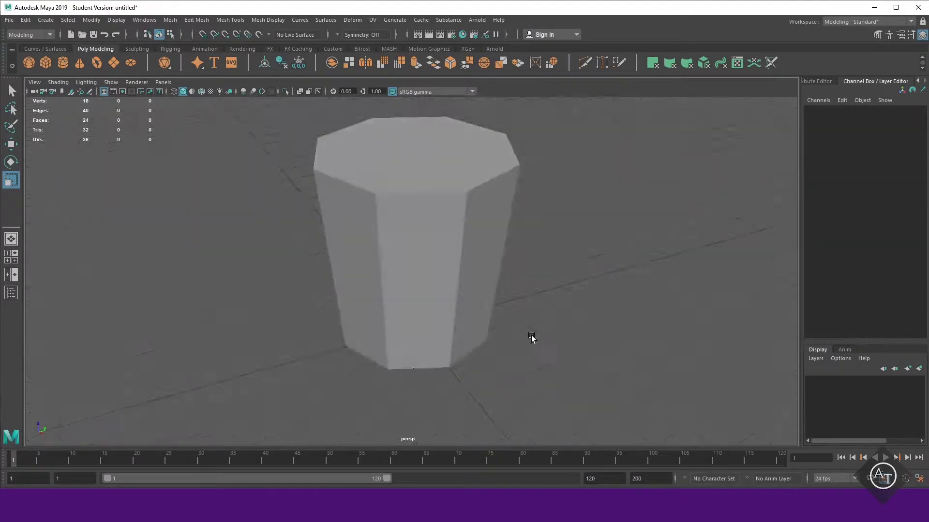
# Select the cylinder's top cap faces and extrude them once.
pyautogui.moveTo(530, 337)
pyautogui.keyDown('alt'); pyautogui.mouseDown()
pyautogui.moveTo(388, 354)
pyautogui.moveTo(474, 341)
pyautogui.moveTo(485, 231)
pyautogui.mouseUp(); pyautogui.keyUp('alt')
pyautogui.click(454, 309)
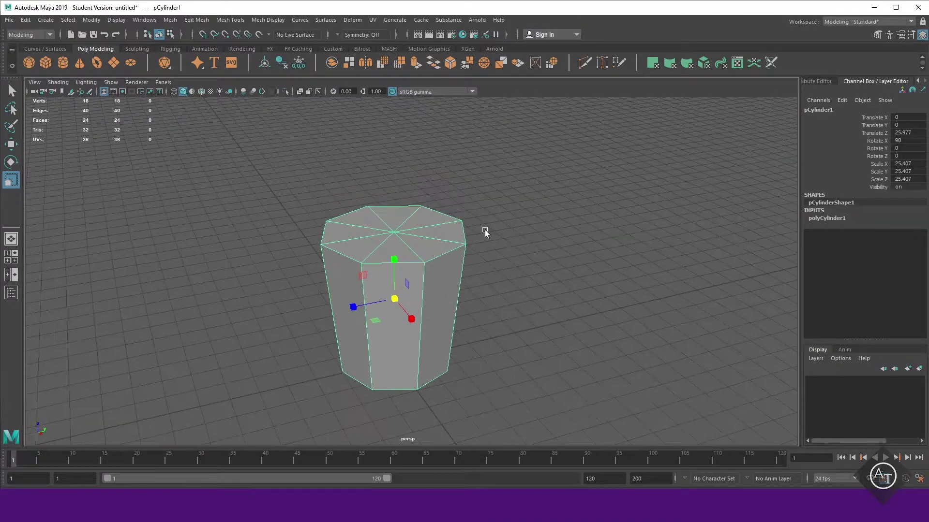
pyautogui.press('F11')
pyautogui.moveTo(388, 251); pyautogui.dragTo(399, 210)
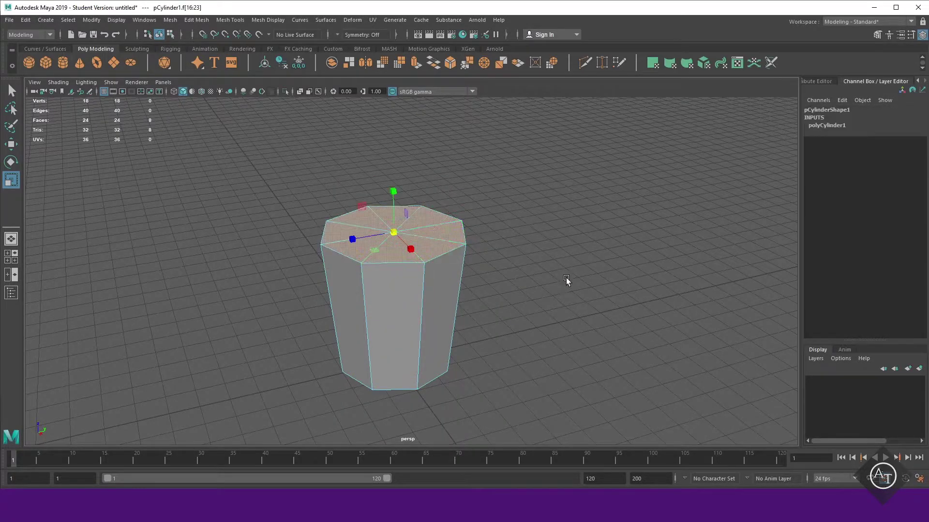
pyautogui.hotkey('ctrl', 'e')
pyautogui.press('r')
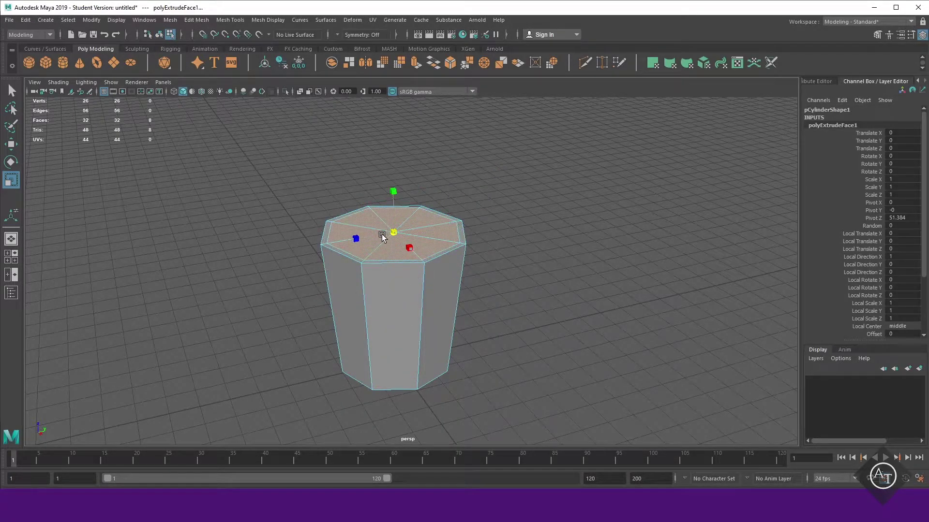
pyautogui.scroll(5, 389, 235)
# Extrude the top again and scale it inward into a rim, then extrude and sink it into a hollow.
pyautogui.hotkey('ctrl', 'e')
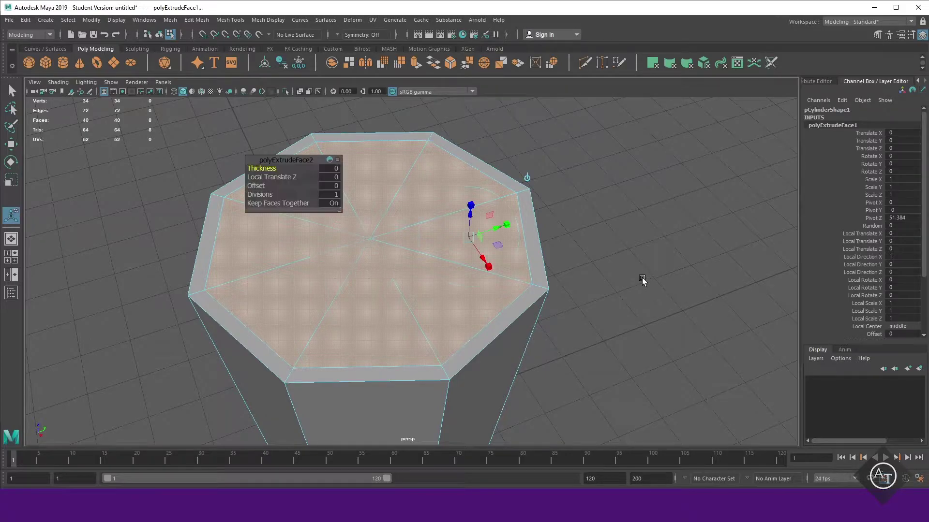
pyautogui.moveTo(370, 238); pyautogui.dragTo(347, 247)
pyautogui.scroll(-5, 524, 304)
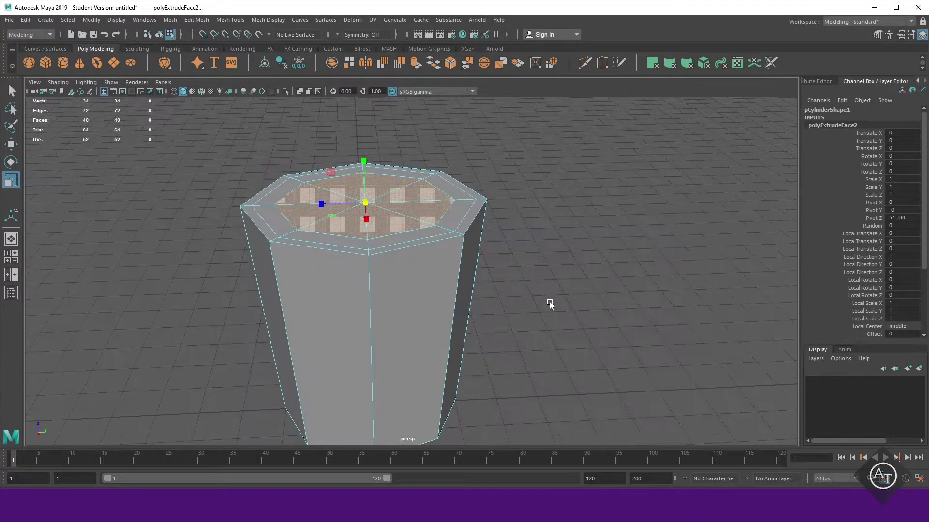
pyautogui.hotkey('ctrl', 'e')
pyautogui.press('w')
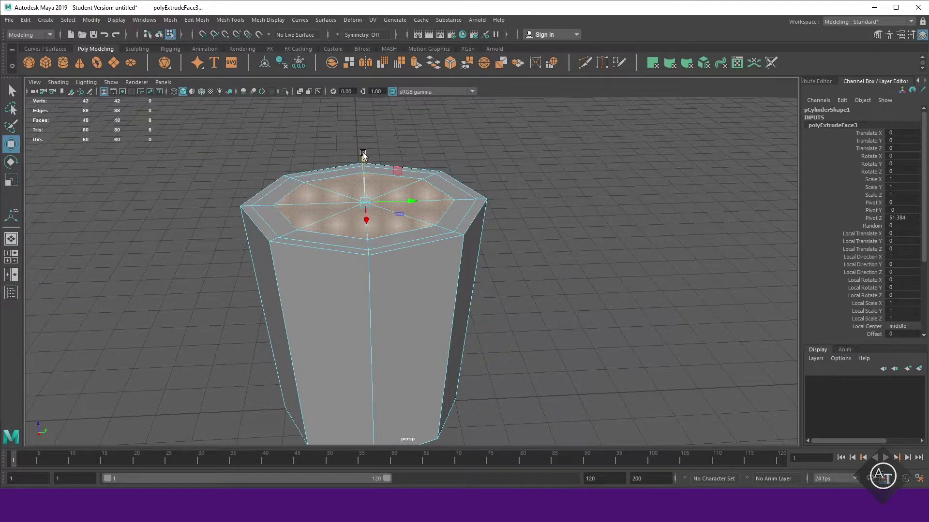
pyautogui.moveTo(362, 152); pyautogui.dragTo(391, 338)
pyautogui.press('space')
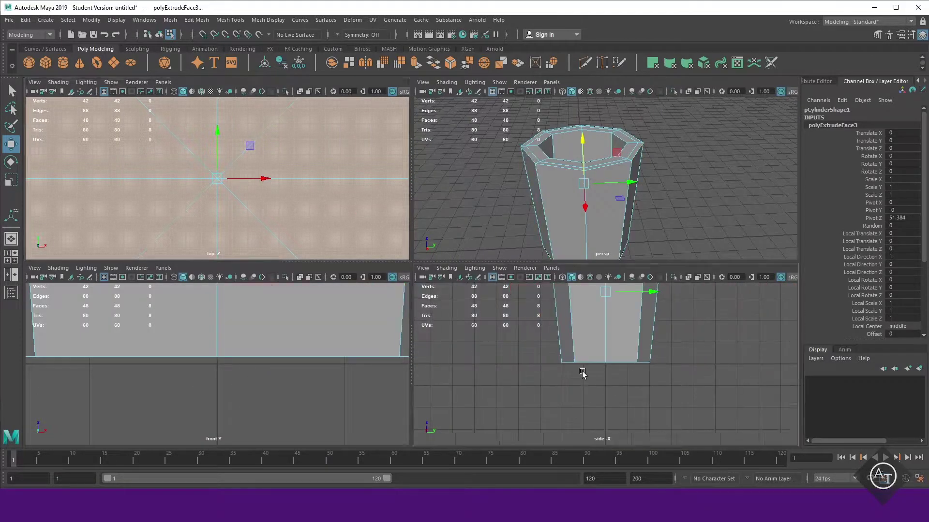
# Lower the inner floor of the hollow in the wireframe side view.
pyautogui.press('space')
pyautogui.press('4')
pyautogui.moveTo(440, 226); pyautogui.dragTo(428, 355)
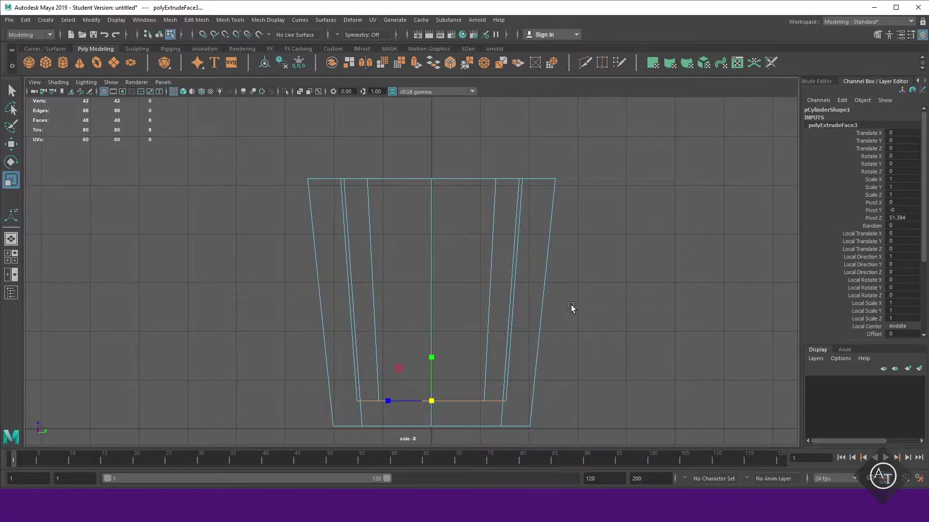
pyautogui.press('space')
pyautogui.press('space')
# Extrude the eight bottom cap faces of the cup, using X-ray to reach them.
pyautogui.click(481, 338)
pyautogui.moveTo(481, 337)
pyautogui.keyDown('alt'); pyautogui.mouseDown()
pyautogui.moveTo(453, 374)
pyautogui.moveTo(472, 335)
pyautogui.mouseUp(); pyautogui.keyUp('alt')
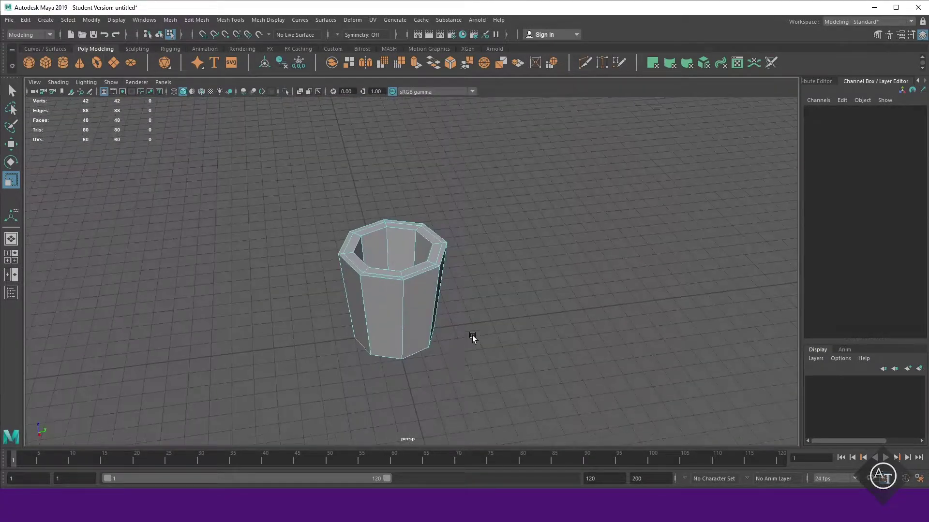
pyautogui.moveTo(547, 195); pyautogui.dragTo(548, 222, button='right')
pyautogui.hotkey('alt', 'x')
pyautogui.keyDown('alt'); pyautogui.moveTo(548, 222); pyautogui.dragTo(356, 313); pyautogui.keyUp('alt')
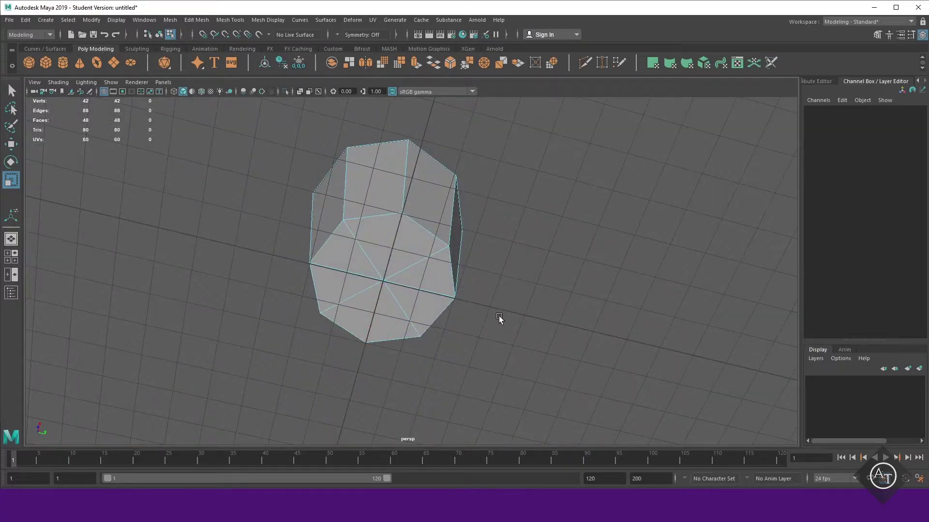
pyautogui.doubleClick(356, 312)
pyautogui.hotkey('ctrl', 'e')
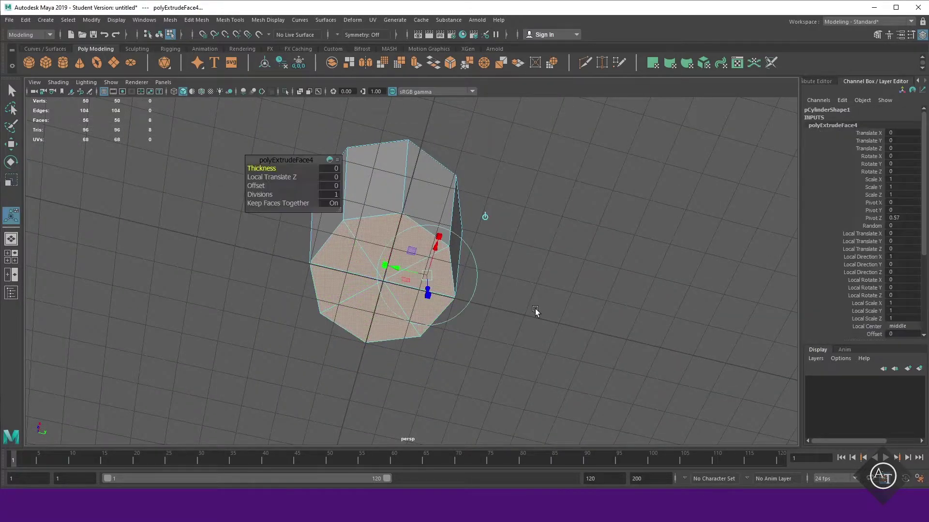
pyautogui.hotkey('alt', 'x')
pyautogui.moveTo(382, 286)
pyautogui.keyDown('alt'); pyautogui.mouseDown()
pyautogui.moveTo(498, 337)
pyautogui.moveTo(497, 257)
pyautogui.moveTo(516, 288)
pyautogui.mouseUp(); pyautogui.keyUp('alt')
# Bevel the cup's top rim edge loop at fraction 0.5 with 1 segment.
pyautogui.rightClick(518, 246)
pyautogui.click(517, 219)
pyautogui.click(409, 339)
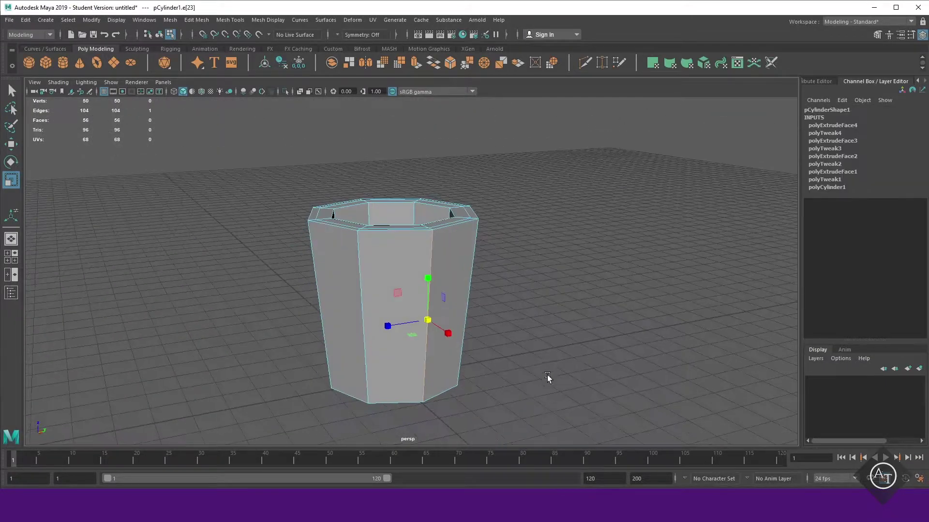
pyautogui.keyDown('alt'); pyautogui.moveTo(569, 363); pyautogui.dragTo(529, 367); pyautogui.keyUp('alt')
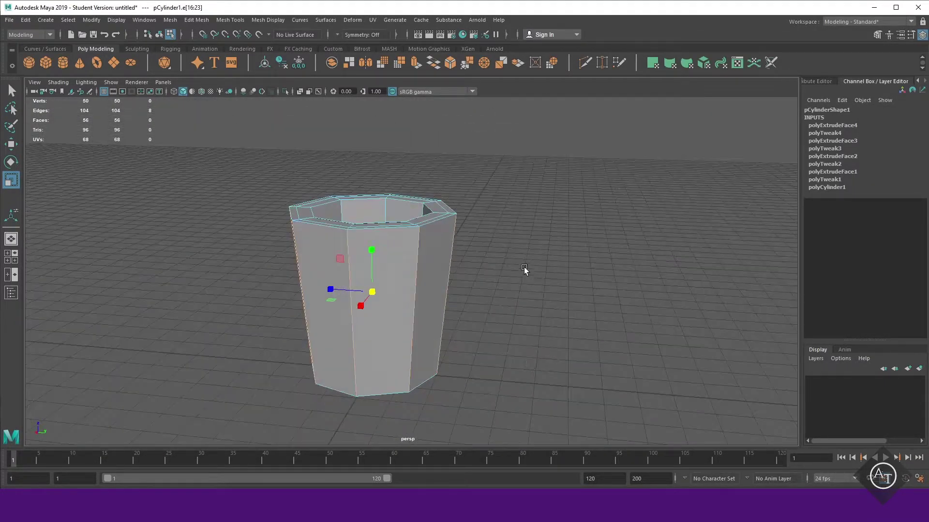
pyautogui.keyDown('shift'); pyautogui.moveTo(526, 262); pyautogui.dragTo(558, 260, button='right'); pyautogui.keyUp('shift')
pyautogui.keyDown('alt'); pyautogui.moveTo(558, 260); pyautogui.dragTo(481, 370); pyautogui.keyUp('alt')
# Target Weld each extra bevel corner vertex onto its neighbour, leaving 66 vertices.
pyautogui.scroll(3, 481, 370)
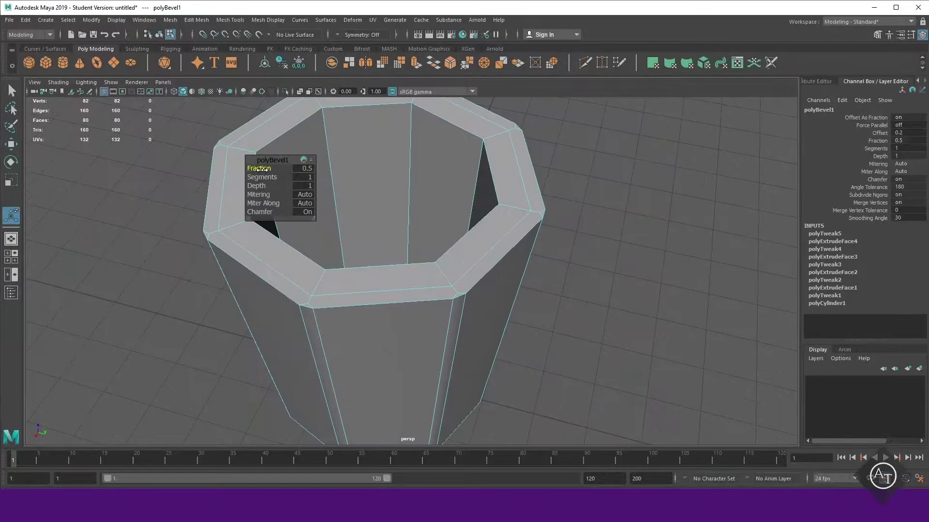
pyautogui.click(553, 368)
pyautogui.moveTo(591, 237); pyautogui.dragTo(556, 364, button='right')
pyautogui.scroll(3, 521, 127)
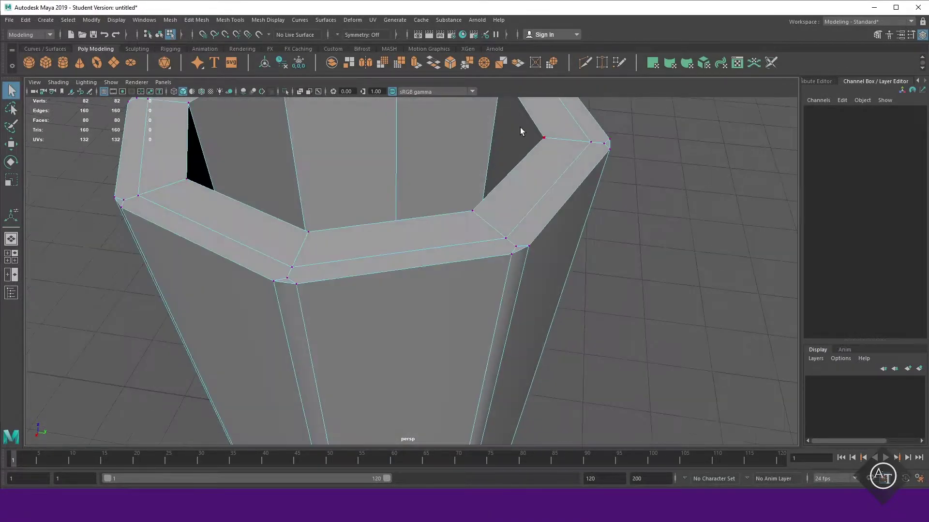
pyautogui.click(237, 23)
pyautogui.click(271, 180)
pyautogui.keyDown('alt'); pyautogui.moveTo(503, 271); pyautogui.dragTo(511, 299); pyautogui.keyUp('alt')
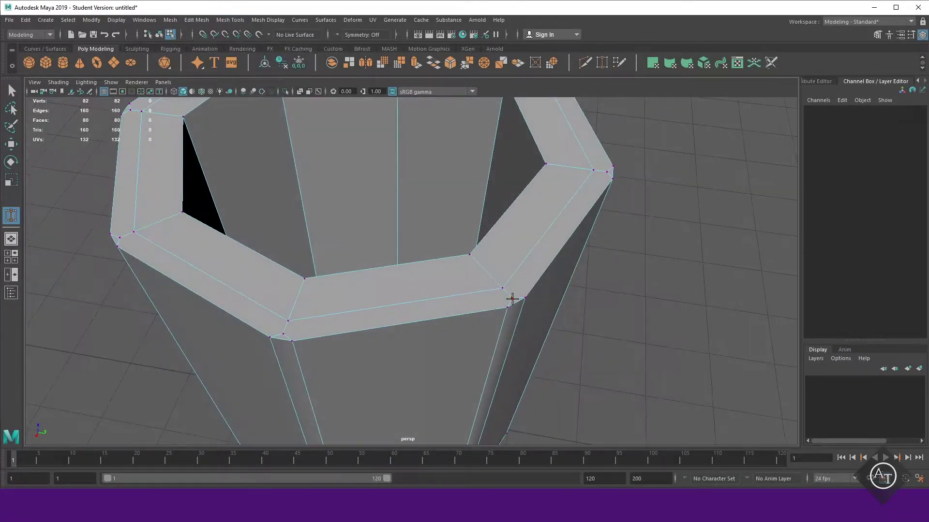
pyautogui.moveTo(287, 327)
pyautogui.keyDown('alt'); pyautogui.mouseDown()
pyautogui.moveTo(356, 323)
pyautogui.moveTo(414, 342)
pyautogui.moveTo(447, 325)
pyautogui.moveTo(408, 363)
pyautogui.moveTo(404, 332)
pyautogui.moveTo(362, 369)
pyautogui.moveTo(385, 391)
pyautogui.moveTo(421, 228)
pyautogui.moveTo(368, 203)
pyautogui.moveTo(377, 209)
pyautogui.moveTo(290, 244)
pyautogui.moveTo(311, 280)
pyautogui.moveTo(400, 314)
pyautogui.moveTo(446, 309)
pyautogui.mouseUp(); pyautogui.keyUp('alt')
pyautogui.moveTo(504, 171)
pyautogui.keyDown('alt'); pyautogui.mouseDown()
pyautogui.moveTo(340, 176)
pyautogui.moveTo(369, 249)
pyautogui.moveTo(484, 283)
pyautogui.mouseUp(); pyautogui.keyUp('alt')
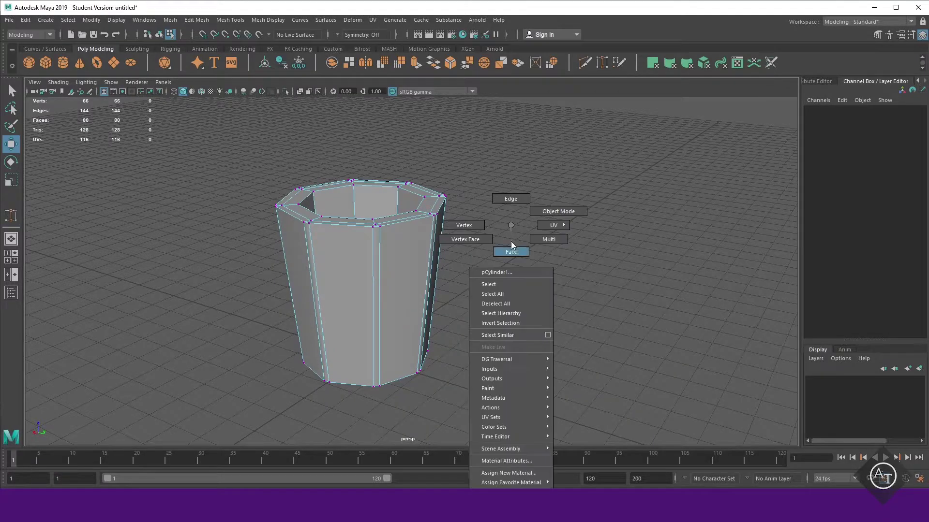
# Delete all the cup's thin vertical strip faces using Select Similar.
pyautogui.moveTo(513, 229); pyautogui.dragTo(511, 241, button='right')
pyautogui.click(375, 290)
pyautogui.moveTo(372, 356)
pyautogui.keyDown('alt'); pyautogui.mouseDown()
pyautogui.moveTo(563, 354)
pyautogui.moveTo(531, 364)
pyautogui.mouseUp(); pyautogui.keyUp('alt')
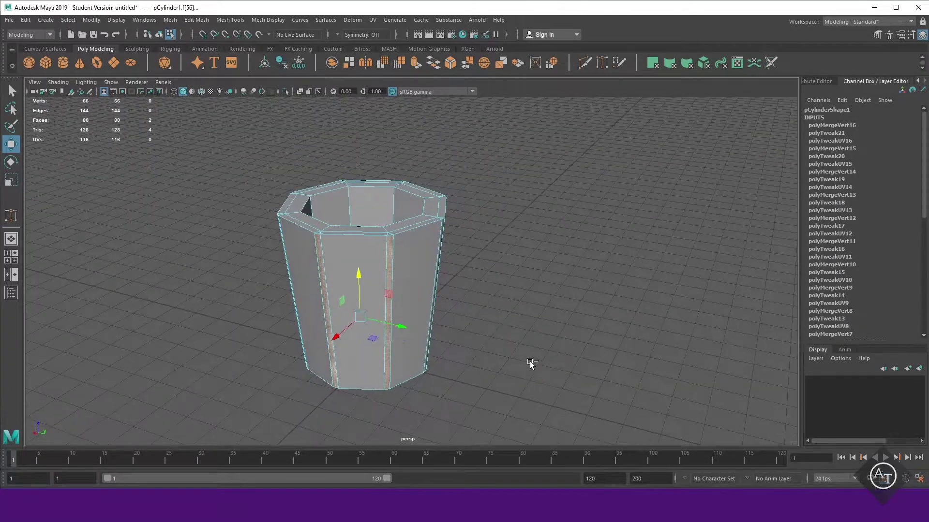
pyautogui.click(70, 22)
pyautogui.click(96, 88)
pyautogui.moveTo(572, 305)
pyautogui.keyDown('alt'); pyautogui.mouseDown()
pyautogui.moveTo(501, 283)
pyautogui.moveTo(550, 356)
pyautogui.mouseUp(); pyautogui.keyUp('alt')
pyautogui.press('Delete')
# Delete the remaining set of matching faces selected with Select Similar.
pyautogui.scroll(3, 524, 334)
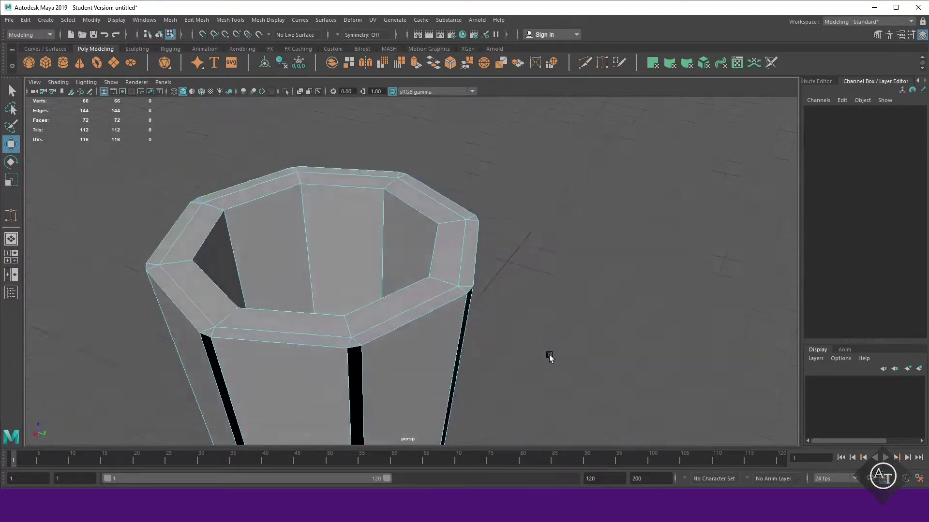
pyautogui.scroll(3, 413, 295)
pyautogui.click(433, 326)
pyautogui.keyDown('alt'); pyautogui.moveTo(433, 326); pyautogui.dragTo(533, 339); pyautogui.keyUp('alt')
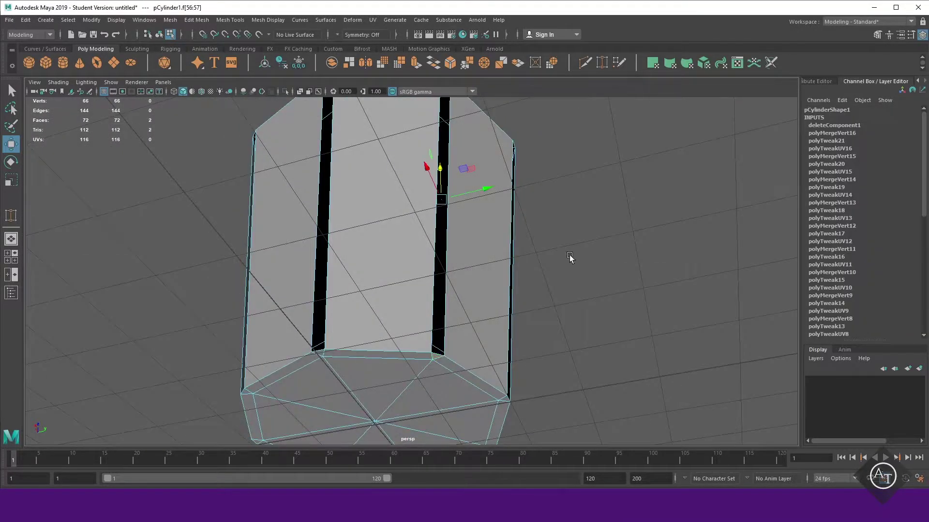
pyautogui.click(68, 22)
pyautogui.click(92, 83)
pyautogui.moveTo(435, 242)
pyautogui.keyDown('alt'); pyautogui.mouseDown()
pyautogui.moveTo(618, 319)
pyautogui.moveTo(614, 415)
pyautogui.mouseUp(); pyautogui.keyUp('alt')
pyautogui.press('Delete')
# Select all open border edges and cap them with Fill Hole, leaving 64 faces.
pyautogui.rightClick(628, 246)
pyautogui.moveTo(602, 318)
pyautogui.keyDown('alt'); pyautogui.mouseDown()
pyautogui.moveTo(580, 338)
pyautogui.moveTo(602, 349)
pyautogui.moveTo(592, 363)
pyautogui.moveTo(576, 337)
pyautogui.mouseUp(); pyautogui.keyUp('alt')
pyautogui.click(67, 20)
pyautogui.click(82, 79)
pyautogui.rightClick(548, 262)
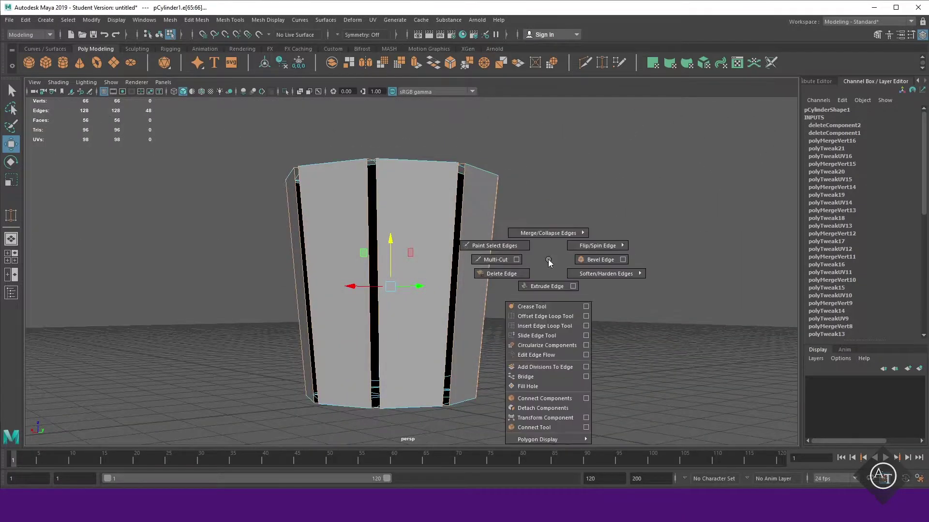
pyautogui.click(545, 387)
pyautogui.moveTo(545, 387)
pyautogui.keyDown('alt'); pyautogui.mouseDown()
pyautogui.moveTo(564, 381)
pyautogui.moveTo(543, 338)
pyautogui.moveTo(530, 363)
pyautogui.mouseUp(); pyautogui.keyUp('alt')
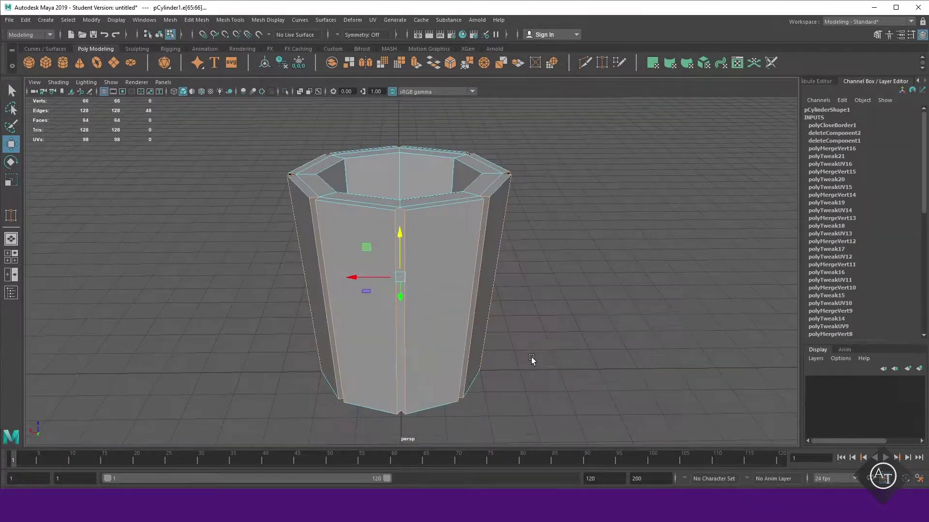
# Connect a first set of selected cup vertices with new edges.
pyautogui.moveTo(574, 204); pyautogui.dragTo(544, 205, button='right')
pyautogui.moveTo(393, 182)
pyautogui.keyDown('alt'); pyautogui.mouseDown()
pyautogui.moveTo(424, 399)
pyautogui.moveTo(402, 184)
pyautogui.mouseUp(); pyautogui.keyUp('alt')
pyautogui.moveTo(401, 184)
pyautogui.keyDown('alt'); pyautogui.mouseDown()
pyautogui.moveTo(580, 305)
pyautogui.moveTo(501, 398)
pyautogui.moveTo(421, 256)
pyautogui.moveTo(442, 379)
pyautogui.moveTo(435, 394)
pyautogui.moveTo(581, 270)
pyautogui.mouseUp(); pyautogui.keyUp('alt')
pyautogui.keyDown('shift'); pyautogui.click(435, 394); pyautogui.keyUp('shift')
pyautogui.rightClick(580, 270)
pyautogui.click(588, 330)
# Grow a rim vertex pair to matching vertices and connect them, reaching 72 faces.
pyautogui.moveTo(545, 373)
pyautogui.keyDown('alt'); pyautogui.mouseDown()
pyautogui.moveTo(553, 344)
pyautogui.moveTo(485, 369)
pyautogui.moveTo(424, 180)
pyautogui.moveTo(448, 403)
pyautogui.moveTo(584, 389)
pyautogui.mouseUp(); pyautogui.keyUp('alt')
pyautogui.click(424, 180)
pyautogui.keyDown('shift'); pyautogui.click(448, 403); pyautogui.keyUp('shift')
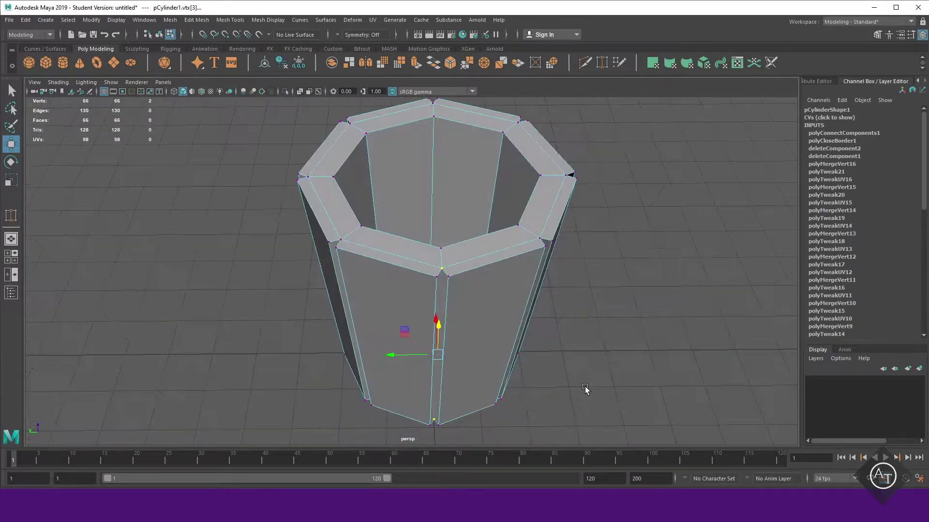
pyautogui.click(67, 20)
pyautogui.click(84, 94)
pyautogui.moveTo(547, 307)
pyautogui.keyDown('alt'); pyautogui.mouseDown()
pyautogui.moveTo(721, 276)
pyautogui.moveTo(562, 282)
pyautogui.mouseUp(); pyautogui.keyUp('alt')
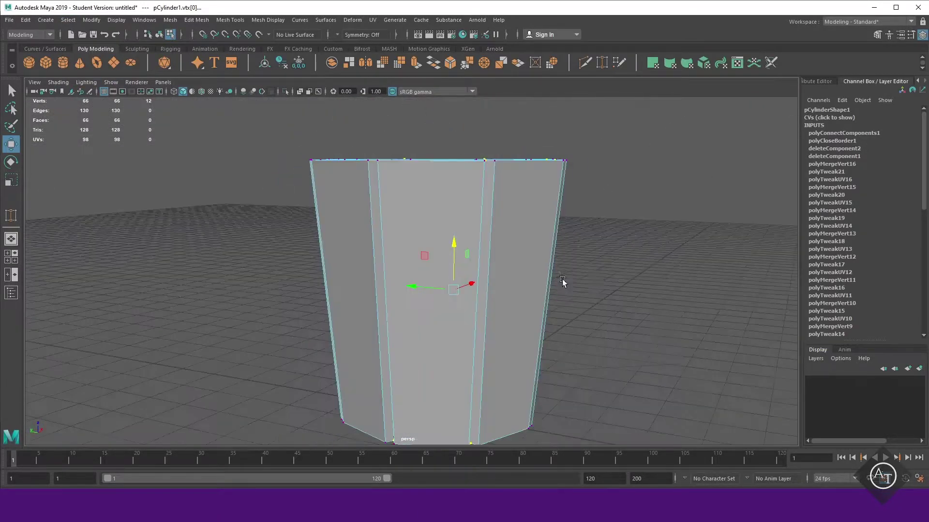
pyautogui.keyDown('shift'); pyautogui.rightClick(598, 249); pyautogui.keyUp('shift')
pyautogui.click(600, 310)
# Frame the whole cup in view and switch to face selection.
pyautogui.moveTo(598, 311)
pyautogui.keyDown('alt'); pyautogui.mouseDown()
pyautogui.moveTo(677, 337)
pyautogui.moveTo(529, 330)
pyautogui.moveTo(634, 356)
pyautogui.moveTo(521, 342)
pyautogui.mouseUp(); pyautogui.keyUp('alt')
pyautogui.press('F8')
pyautogui.press('f')
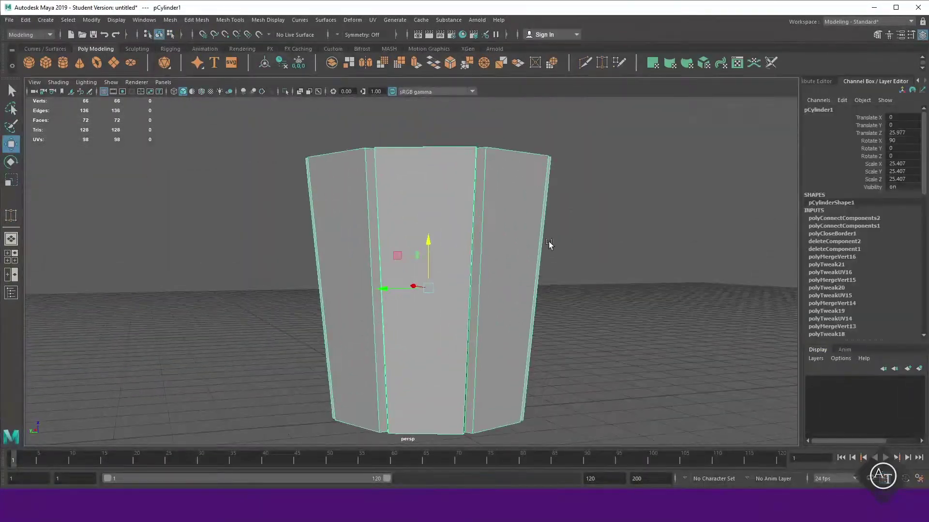
pyautogui.rightClick(610, 201)
pyautogui.moveTo(551, 246)
pyautogui.keyDown('alt'); pyautogui.mouseDown()
pyautogui.moveTo(610, 201)
pyautogui.moveTo(567, 300)
pyautogui.moveTo(617, 331)
pyautogui.moveTo(566, 383)
pyautogui.mouseUp(); pyautogui.keyUp('alt')
pyautogui.click(611, 228)
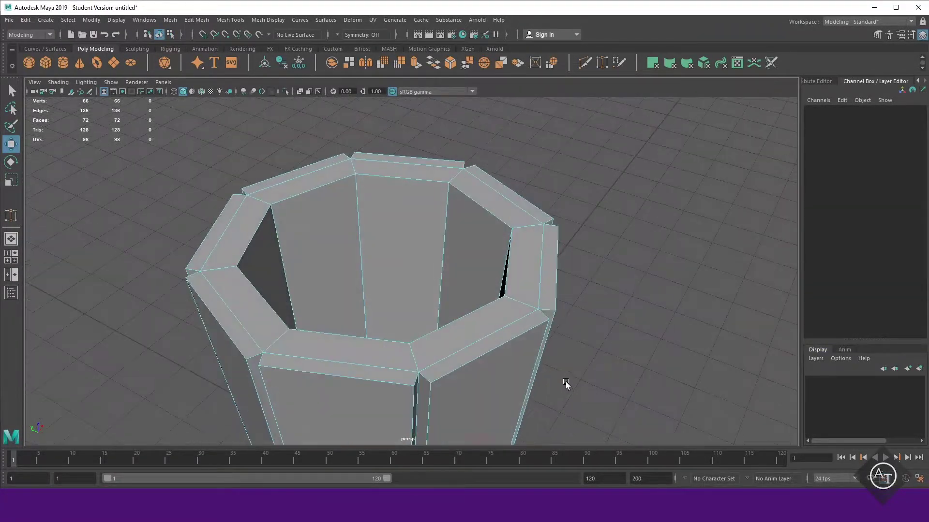
# Extrude the first two rim faces and raise the front one upward.
pyautogui.click(483, 322)
pyautogui.hotkey('ctrl', 'e')
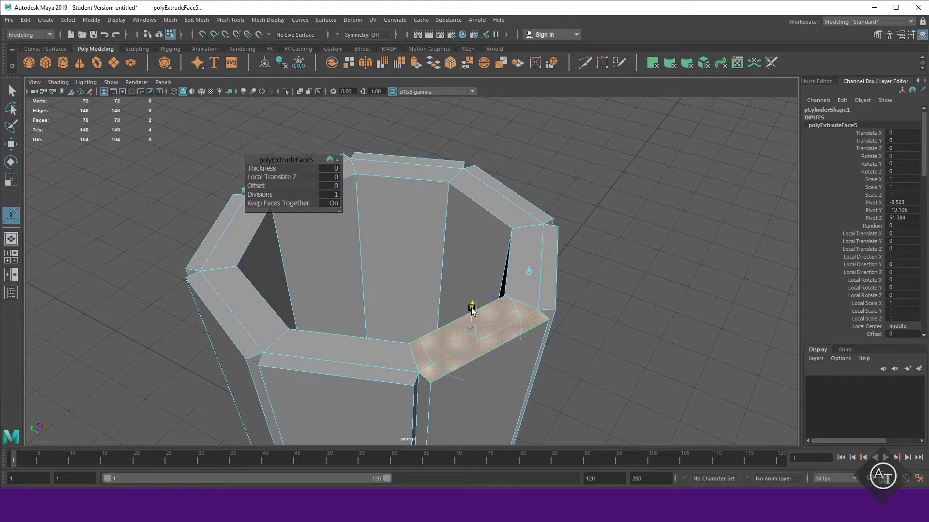
pyautogui.keyDown('alt'); pyautogui.moveTo(555, 333); pyautogui.dragTo(613, 352); pyautogui.keyUp('alt')
pyautogui.press('r')
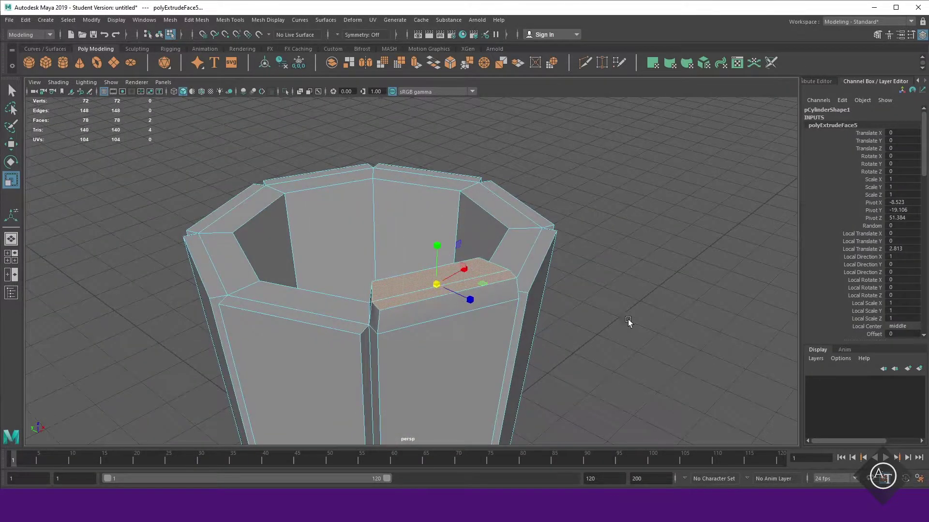
pyautogui.keyDown('alt'); pyautogui.moveTo(628, 319); pyautogui.dragTo(554, 361); pyautogui.keyUp('alt')
pyautogui.click(414, 334)
pyautogui.keyDown('alt'); pyautogui.moveTo(401, 333); pyautogui.dragTo(582, 377); pyautogui.keyUp('alt')
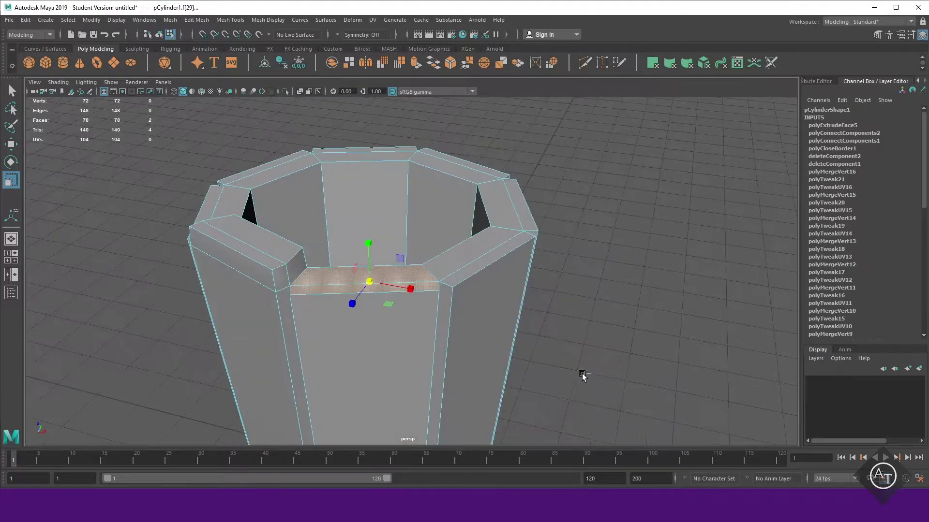
pyautogui.press('w')
pyautogui.hotkey('ctrl', 'e')
pyautogui.moveTo(367, 249)
pyautogui.mouseDown()
pyautogui.moveTo(367, 237)
pyautogui.moveTo(491, 373)
pyautogui.moveTo(402, 296)
pyautogui.mouseUp()
pyautogui.click(491, 373)
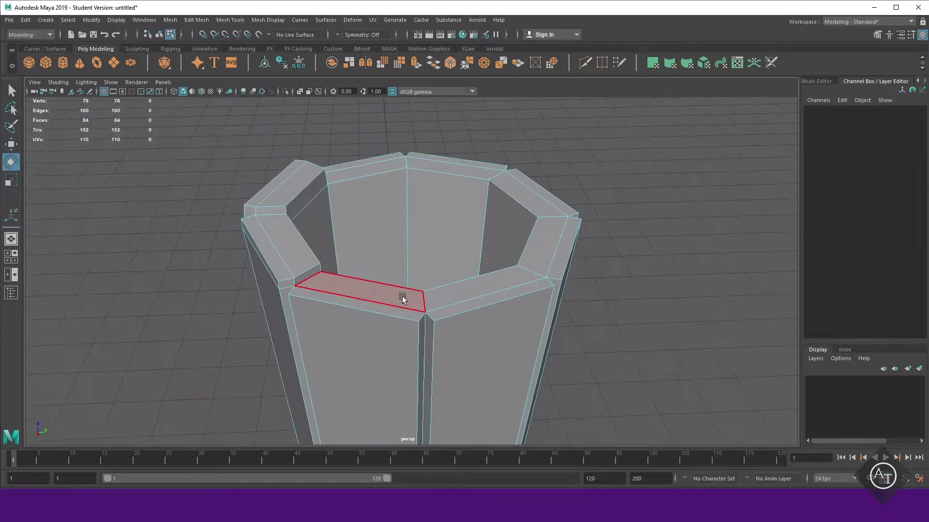
# Extrude two more rim faces into raised blocks around the top.
pyautogui.click(465, 289)
pyautogui.keyDown('alt'); pyautogui.moveTo(465, 289); pyautogui.dragTo(624, 369); pyautogui.keyUp('alt')
pyautogui.press('w')
pyautogui.hotkey('ctrl', 'e')
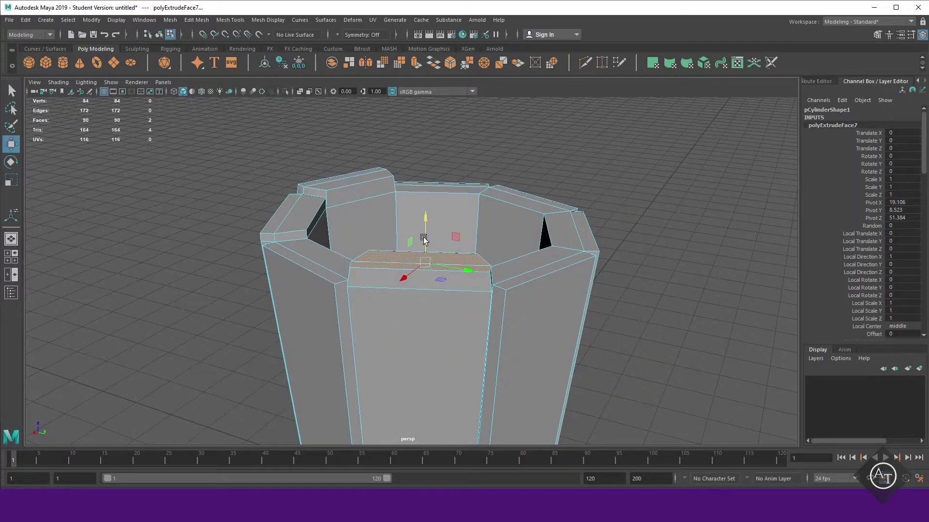
pyautogui.press('e')
pyautogui.click(591, 349)
pyautogui.moveTo(423, 239)
pyautogui.keyDown('alt'); pyautogui.mouseDown()
pyautogui.moveTo(591, 348)
pyautogui.moveTo(503, 319)
pyautogui.mouseUp(); pyautogui.keyUp('alt')
pyautogui.click(503, 323)
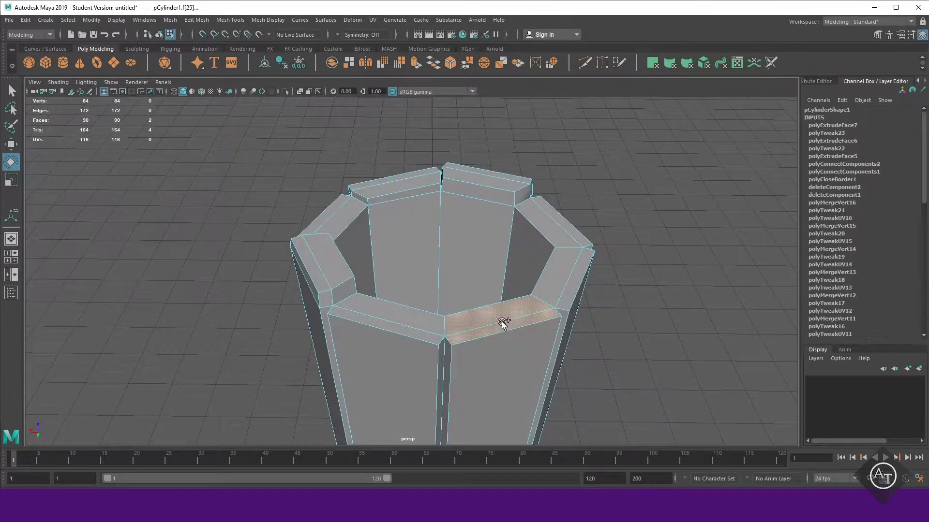
pyautogui.press('w')
pyautogui.hotkey('ctrl', 'e')
pyautogui.press('e')
# Extrude a fifth front rim face, then return to object mode to view the blocks.
pyautogui.keyDown('alt'); pyautogui.moveTo(487, 271); pyautogui.dragTo(498, 353); pyautogui.keyUp('alt')
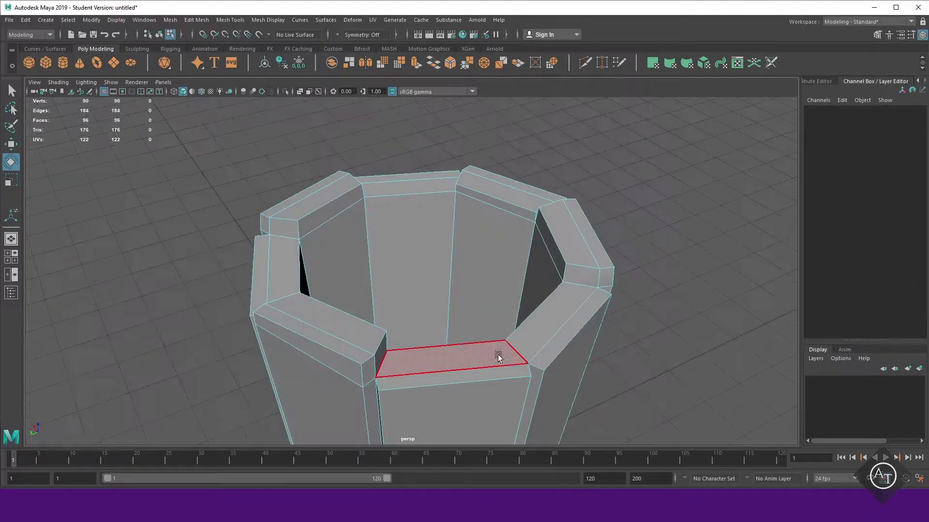
pyautogui.click(497, 352)
pyautogui.press('w')
pyautogui.hotkey('ctrl', 'e')
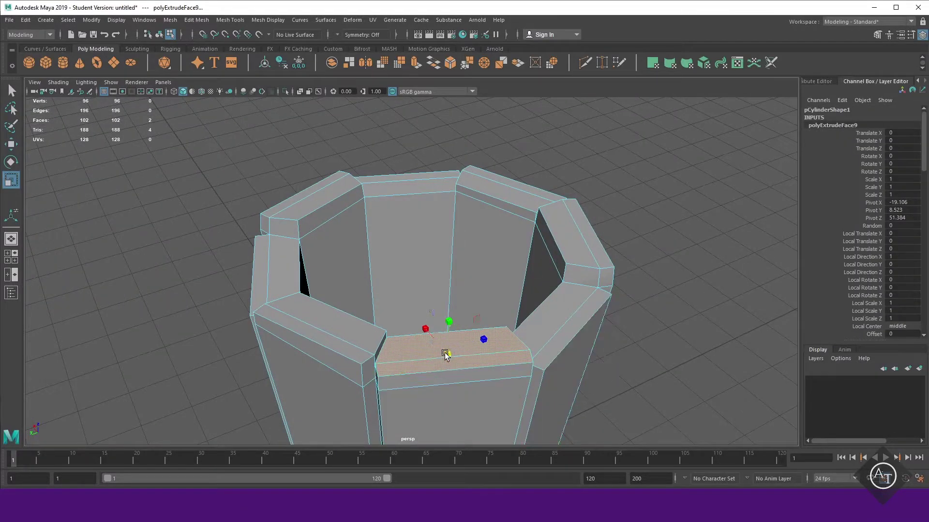
pyautogui.click(661, 390)
pyautogui.moveTo(660, 391)
pyautogui.keyDown('alt'); pyautogui.mouseDown()
pyautogui.moveTo(607, 341)
pyautogui.moveTo(590, 254)
pyautogui.mouseUp(); pyautogui.keyUp('alt')
pyautogui.moveTo(590, 254); pyautogui.dragTo(655, 231, button='right')
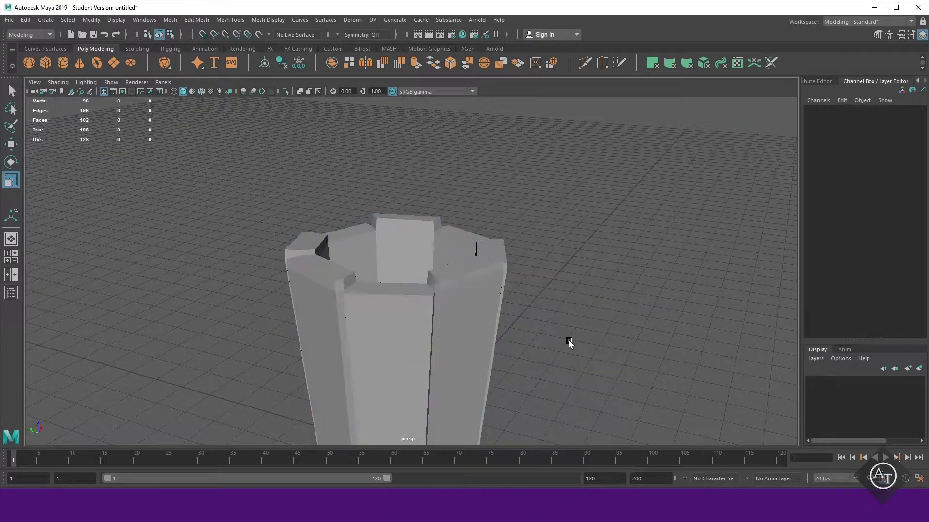
pyautogui.moveTo(568, 340)
pyautogui.keyDown('alt'); pyautogui.mouseDown()
pyautogui.moveTo(406, 290)
pyautogui.moveTo(531, 375)
pyautogui.moveTo(559, 384)
pyautogui.moveTo(532, 344)
pyautogui.mouseUp(); pyautogui.keyUp('alt')
# Select the horizontal edge loops around the cup's plank wall.
pyautogui.click(532, 343)
pyautogui.moveTo(693, 184); pyautogui.dragTo(701, 162, button='right')
pyautogui.keyDown('alt'); pyautogui.moveTo(701, 161); pyautogui.dragTo(612, 364); pyautogui.keyUp('alt')
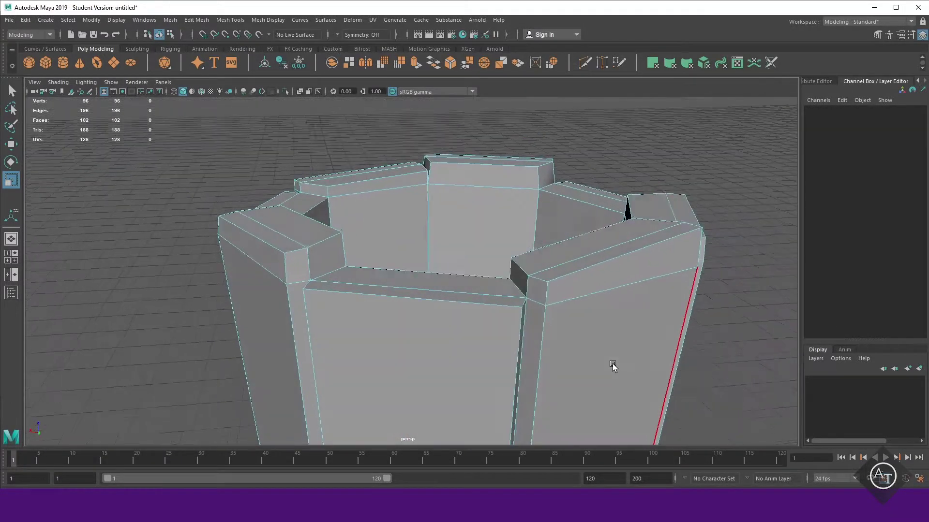
pyautogui.doubleClick(584, 306)
pyautogui.keyDown('alt'); pyautogui.moveTo(607, 404); pyautogui.dragTo(513, 342); pyautogui.keyUp('alt')
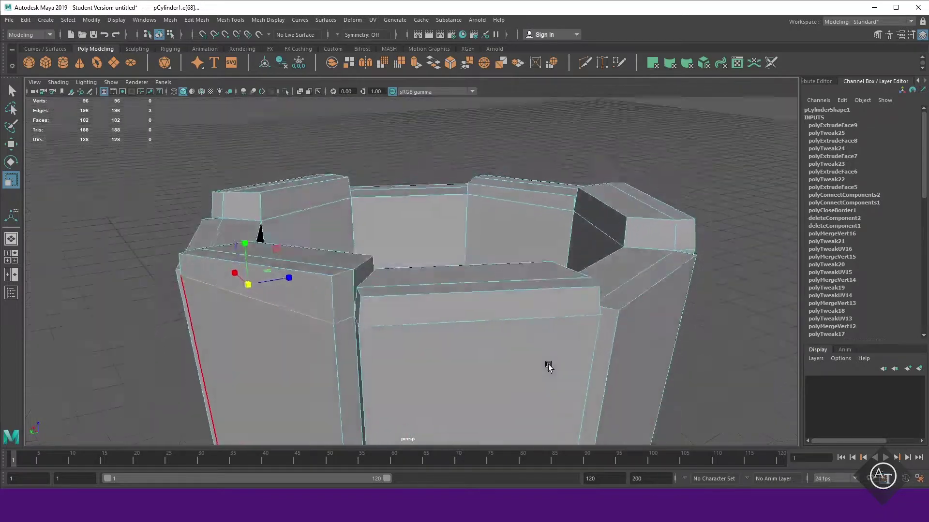
pyautogui.keyDown('shift'); pyautogui.doubleClick(333, 257); pyautogui.keyUp('shift')
pyautogui.moveTo(334, 257)
pyautogui.keyDown('alt'); pyautogui.mouseDown()
pyautogui.moveTo(544, 324)
pyautogui.moveTo(551, 375)
pyautogui.moveTo(197, 290)
pyautogui.moveTo(472, 389)
pyautogui.moveTo(450, 367)
pyautogui.moveTo(552, 222)
pyautogui.moveTo(317, 306)
pyautogui.moveTo(332, 338)
pyautogui.mouseUp(); pyautogui.keyUp('alt')
pyautogui.keyDown('shift'); pyautogui.doubleClick(197, 290); pyautogui.keyUp('shift')
pyautogui.keyDown('shift'); pyautogui.doubleClick(450, 367); pyautogui.keyUp('shift')
# Add the individual vertical plank edges to the edge selection.
pyautogui.keyDown('shift'); pyautogui.click(358, 324); pyautogui.keyUp('shift')
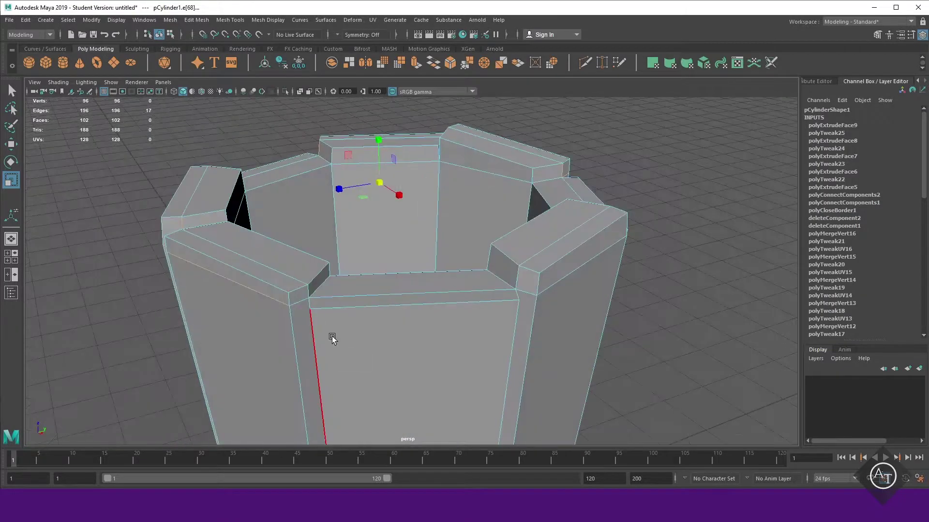
pyautogui.keyDown('shift'); pyautogui.click(543, 288); pyautogui.keyUp('shift')
pyautogui.keyDown('alt'); pyautogui.moveTo(543, 288); pyautogui.dragTo(483, 339); pyautogui.keyUp('alt')
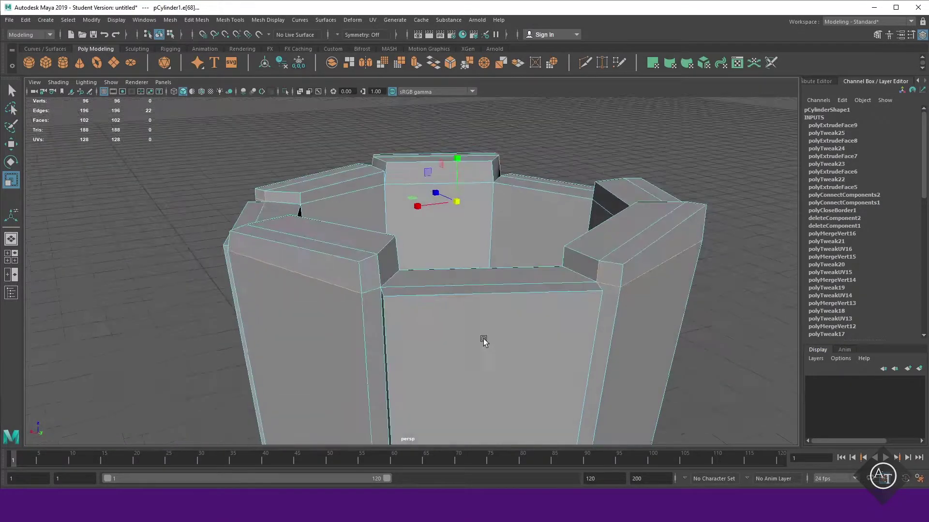
pyautogui.keyDown('shift'); pyautogui.click(567, 366); pyautogui.keyUp('shift')
pyautogui.moveTo(568, 366)
pyautogui.keyDown('alt'); pyautogui.mouseDown()
pyautogui.moveTo(617, 379)
pyautogui.moveTo(431, 265)
pyautogui.moveTo(385, 169)
pyautogui.mouseUp(); pyautogui.keyUp('alt')
pyautogui.keyDown('shift'); pyautogui.click(385, 169); pyautogui.keyUp('shift')
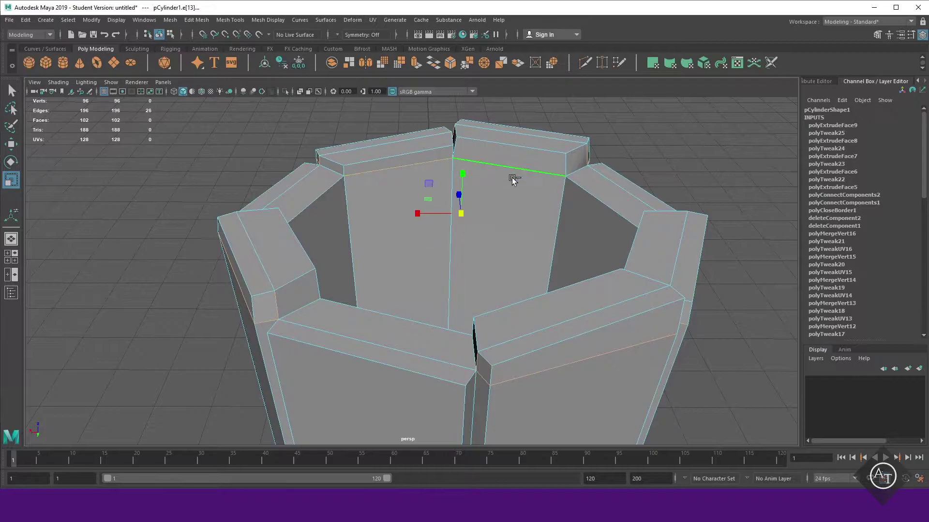
pyautogui.keyDown('shift'); pyautogui.click(512, 177); pyautogui.keyUp('shift')
pyautogui.moveTo(511, 178)
pyautogui.keyDown('alt'); pyautogui.mouseDown()
pyautogui.moveTo(493, 218)
pyautogui.moveTo(689, 334)
pyautogui.mouseUp(); pyautogui.keyUp('alt')
pyautogui.keyDown('shift'); pyautogui.click(494, 217); pyautogui.keyUp('shift')
pyautogui.keyDown('shift'); pyautogui.click(516, 230); pyautogui.keyUp('shift')
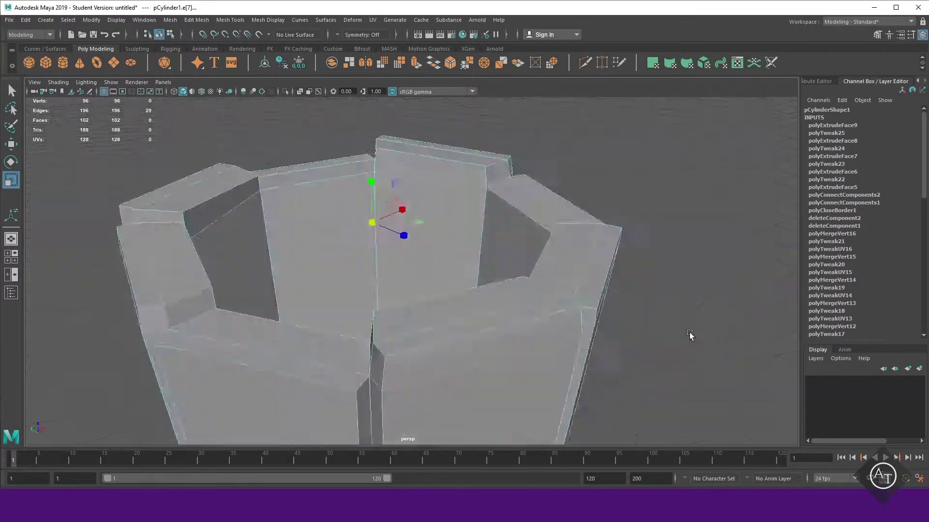
# Harden the selected plank edges, then inspect the faceted cup and deselect it.
pyautogui.click(275, 19)
pyautogui.click(277, 106)
pyautogui.press('e')
pyautogui.click(651, 227)
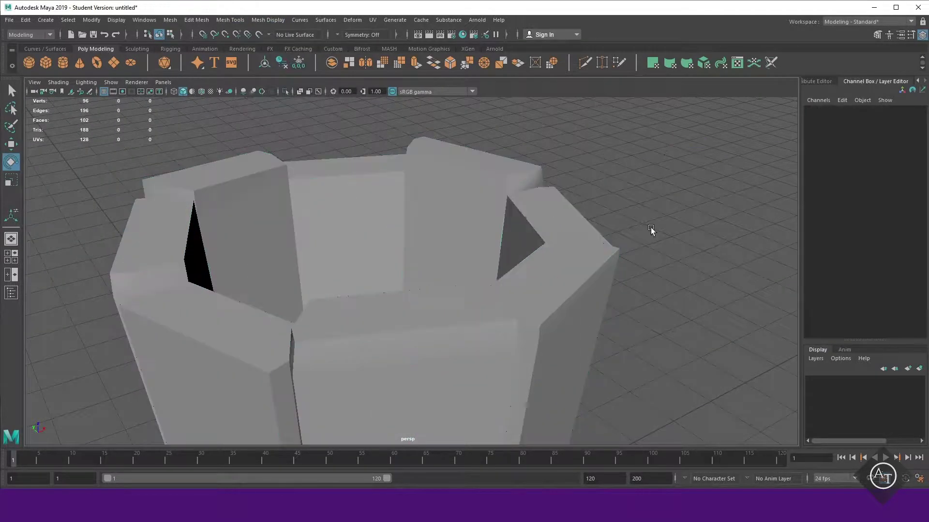
pyautogui.moveTo(650, 228)
pyautogui.keyDown('alt'); pyautogui.mouseDown()
pyautogui.moveTo(489, 251)
pyautogui.moveTo(217, 242)
pyautogui.moveTo(384, 288)
pyautogui.moveTo(664, 293)
pyautogui.moveTo(583, 276)
pyautogui.mouseUp(); pyautogui.keyUp('alt')
pyautogui.keyDown('alt'); pyautogui.moveTo(582, 276); pyautogui.dragTo(503, 369, button='right'); pyautogui.keyUp('alt')
pyautogui.click(483, 286)
pyautogui.moveTo(503, 369)
pyautogui.keyDown('alt'); pyautogui.mouseDown()
pyautogui.moveTo(483, 285)
pyautogui.moveTo(423, 297)
pyautogui.moveTo(481, 202)
pyautogui.mouseUp(); pyautogui.keyUp('alt')
pyautogui.moveTo(482, 201)
pyautogui.mouseDown(button='right')
pyautogui.moveTo(552, 236)
pyautogui.moveTo(523, 231)
pyautogui.mouseUp(button='right')
pyautogui.press('q')
pyautogui.click(601, 296)
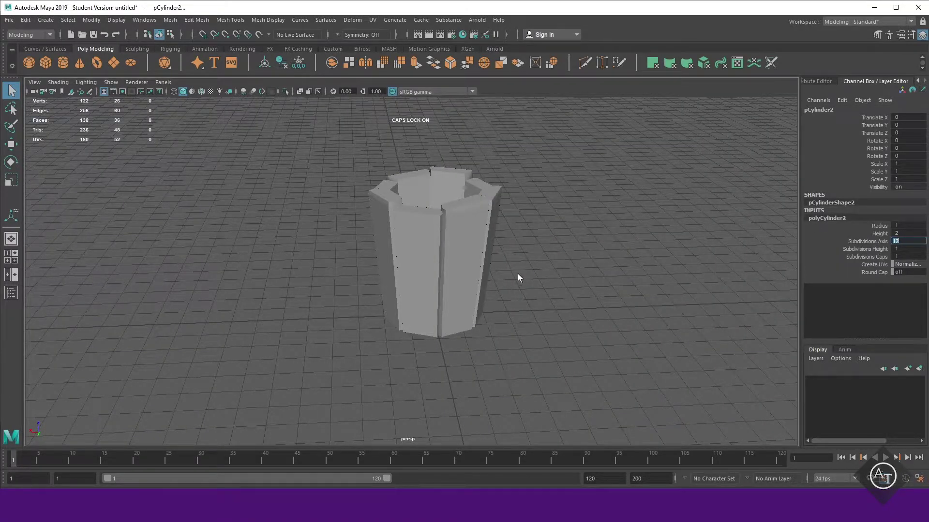
# Restore the new 12-sided cylinder, isolate it and scale it uniformly to 13.506.
pyautogui.hotkey('ctrl', 'z')
pyautogui.hotkey('ctrl', 'z')
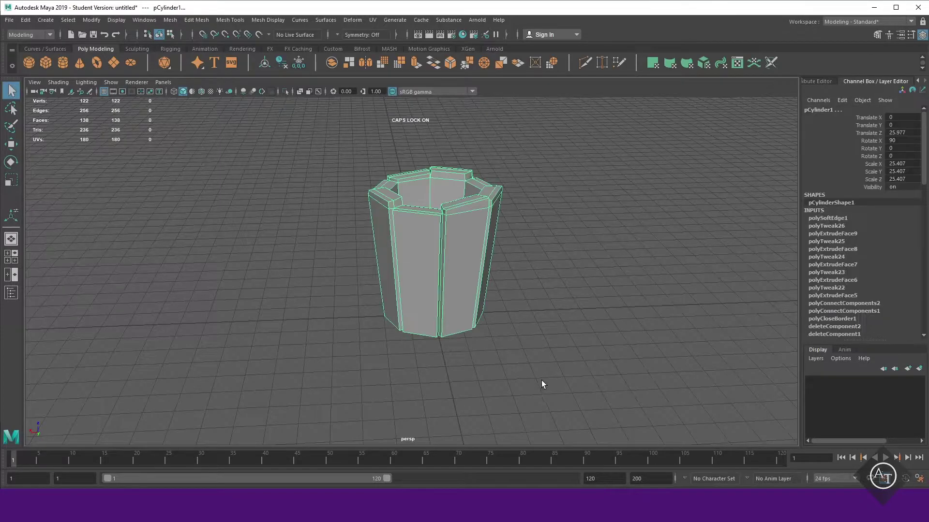
pyautogui.hotkey('shift', 'z')
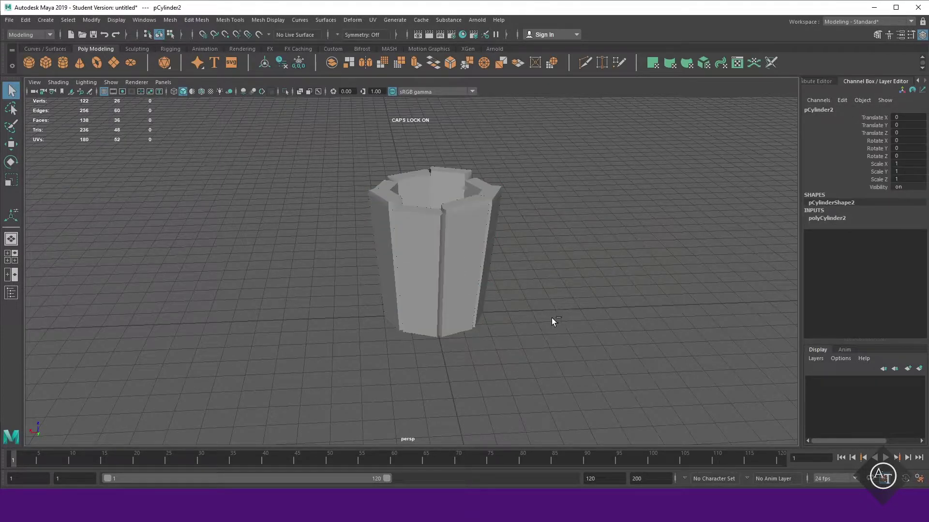
pyautogui.hotkey('ctrl', '1')
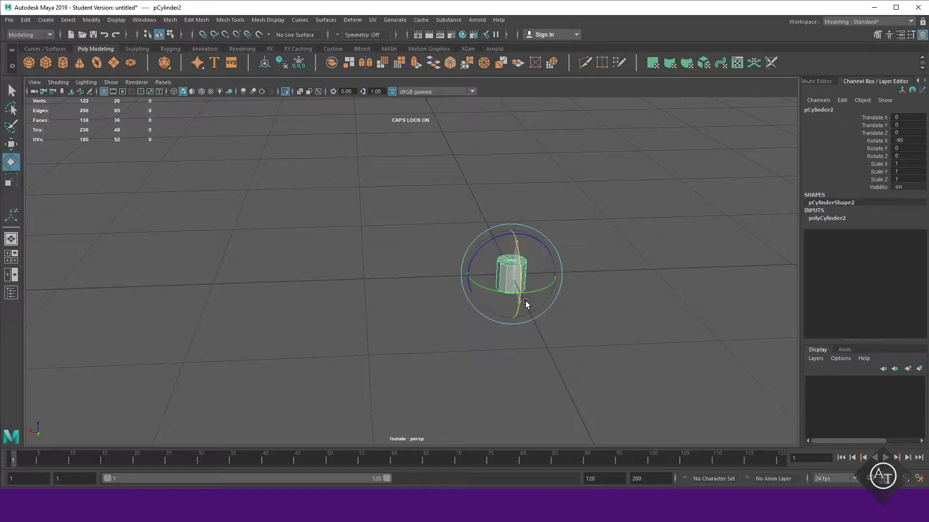
pyautogui.moveTo(575, 277); pyautogui.dragTo(693, 256, button='middle')
pyautogui.press('f')
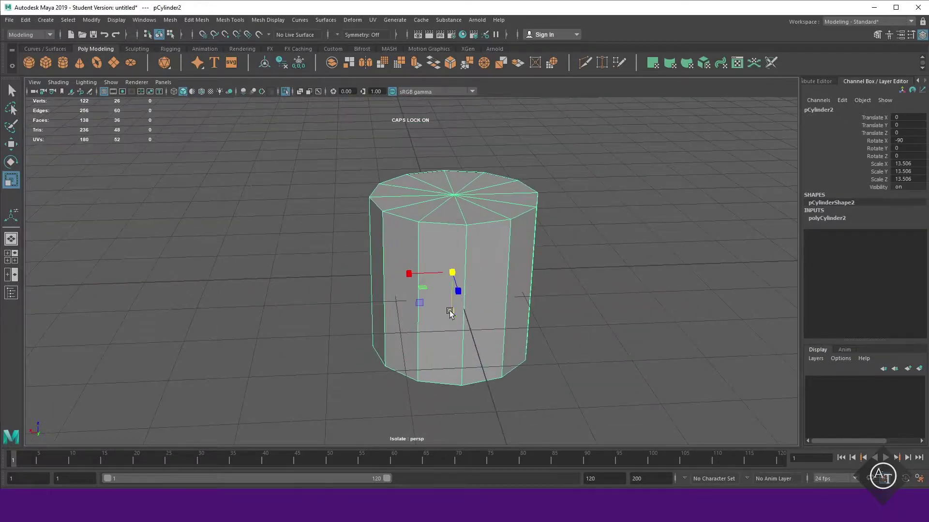
# Flip the cylinder 180° on X and squash it into a wide flat disc.
pyautogui.moveTo(454, 270); pyautogui.dragTo(553, 405)
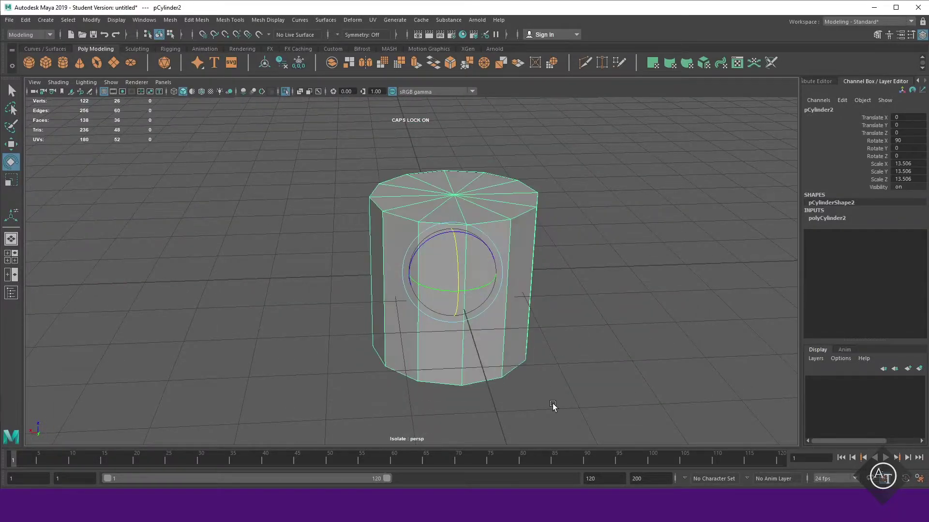
pyautogui.moveTo(453, 232); pyautogui.dragTo(453, 261)
pyautogui.moveTo(474, 265); pyautogui.dragTo(642, 348, button='middle')
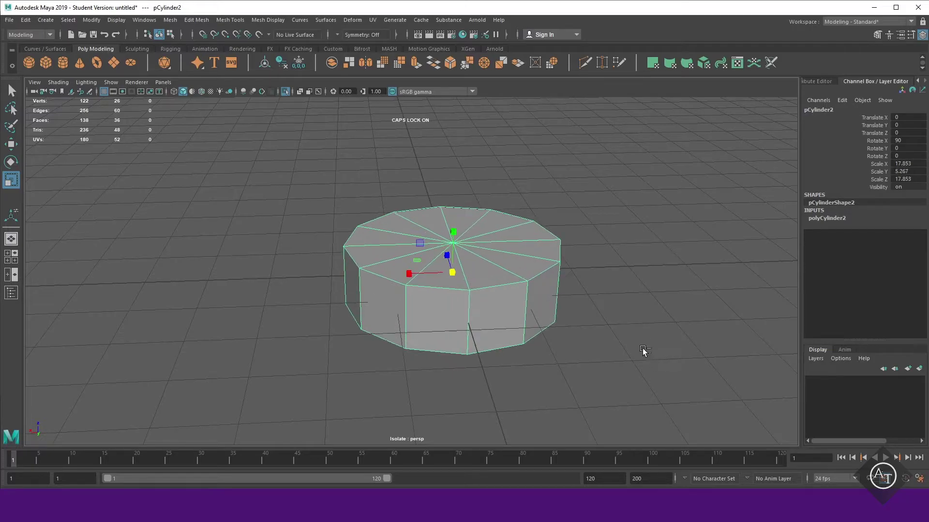
pyautogui.hotkey('ctrl', '1')
pyautogui.moveTo(520, 329); pyautogui.dragTo(474, 297, button='middle')
pyautogui.moveTo(431, 236); pyautogui.dragTo(434, 197, button='middle')
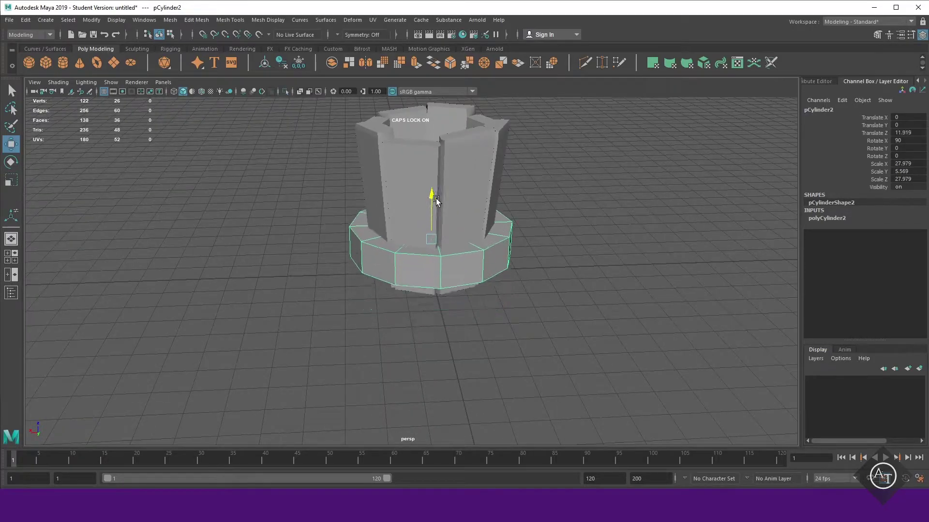
# Raise the flat ring up around the cup's upper wall.
pyautogui.press('w')
pyautogui.moveTo(433, 197)
pyautogui.mouseDown()
pyautogui.moveTo(437, 128)
pyautogui.moveTo(618, 250)
pyautogui.moveTo(477, 315)
pyautogui.moveTo(448, 166)
pyautogui.moveTo(512, 344)
pyautogui.moveTo(564, 321)
pyautogui.moveTo(534, 344)
pyautogui.moveTo(531, 358)
pyautogui.mouseUp()
pyautogui.press('r')
pyautogui.moveTo(532, 213); pyautogui.dragTo(547, 232, button='right')
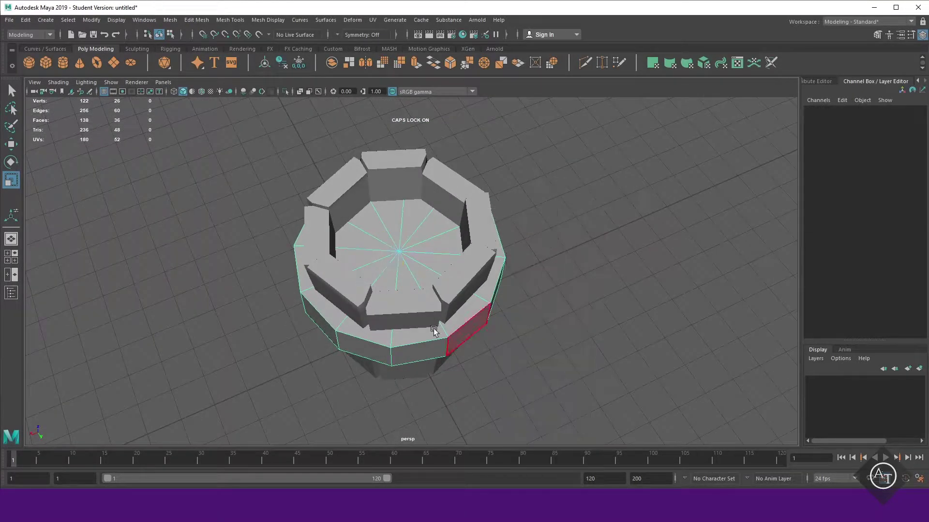
# Extrude and delete the ring's inner cap faces to open a hole.
pyautogui.click(402, 263)
pyautogui.hotkey('ctrl', 'e')
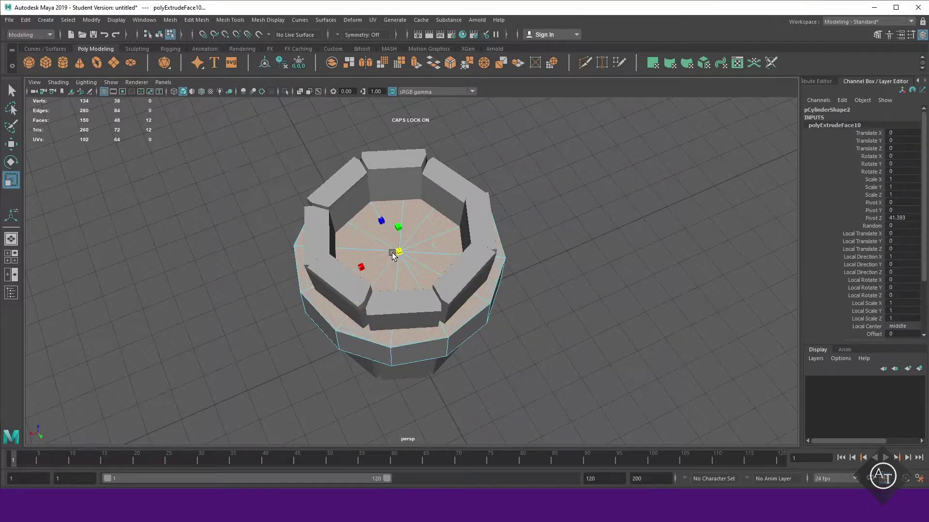
pyautogui.keyDown('alt'); pyautogui.moveTo(368, 274); pyautogui.dragTo(567, 315); pyautogui.keyUp('alt')
pyautogui.press('Delete')
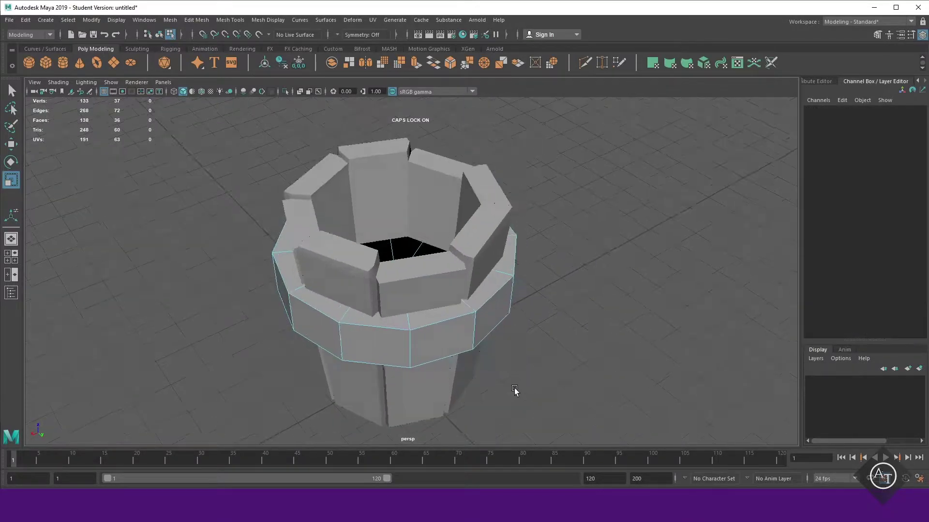
pyautogui.keyDown('alt'); pyautogui.moveTo(516, 389); pyautogui.dragTo(538, 269); pyautogui.keyUp('alt')
# Remove the bottom cap faces likewise, leaving an open ring, then duplicate the band.
pyautogui.doubleClick(384, 309)
pyautogui.hotkey('ctrl', 'e')
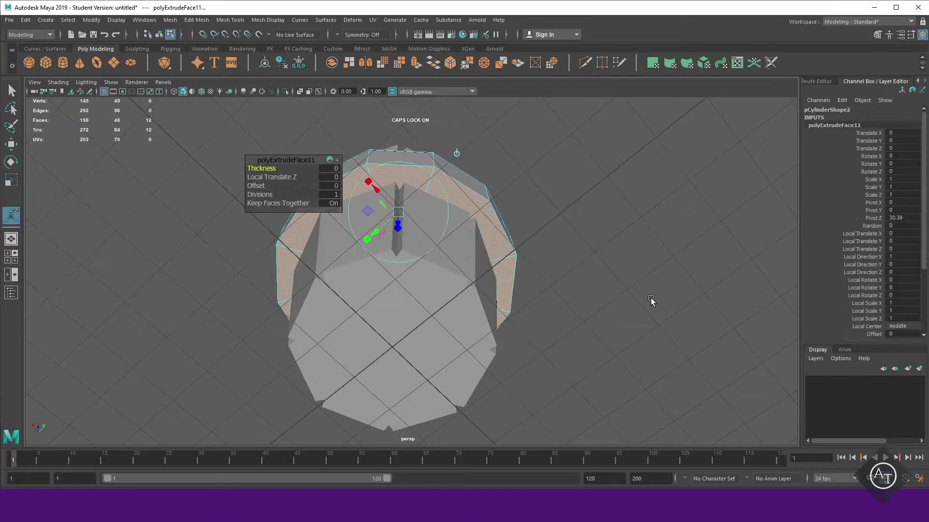
pyautogui.press('Delete')
pyautogui.moveTo(636, 269)
pyautogui.keyDown('alt'); pyautogui.mouseDown()
pyautogui.moveTo(549, 342)
pyautogui.moveTo(536, 207)
pyautogui.mouseUp(); pyautogui.keyUp('alt')
pyautogui.press('F8')
pyautogui.hotkey('ctrl', '1')
pyautogui.moveTo(541, 271)
pyautogui.keyDown('alt'); pyautogui.mouseDown()
pyautogui.moveTo(581, 317)
pyautogui.moveTo(553, 315)
pyautogui.moveTo(566, 383)
pyautogui.moveTo(523, 317)
pyautogui.mouseUp(); pyautogui.keyUp('alt')
pyautogui.hotkey('ctrl', '1')
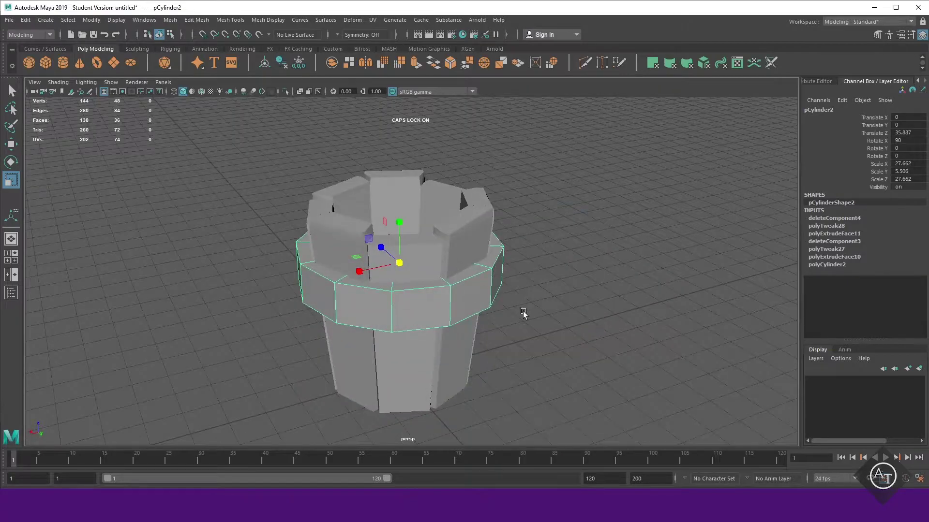
pyautogui.hotkey('ctrl', 'd')
# Move the copied band down the cup and shrink it slightly.
pyautogui.press('w')
pyautogui.moveTo(400, 227)
pyautogui.mouseDown()
pyautogui.moveTo(387, 357)
pyautogui.moveTo(395, 324)
pyautogui.mouseUp()
pyautogui.press('r')
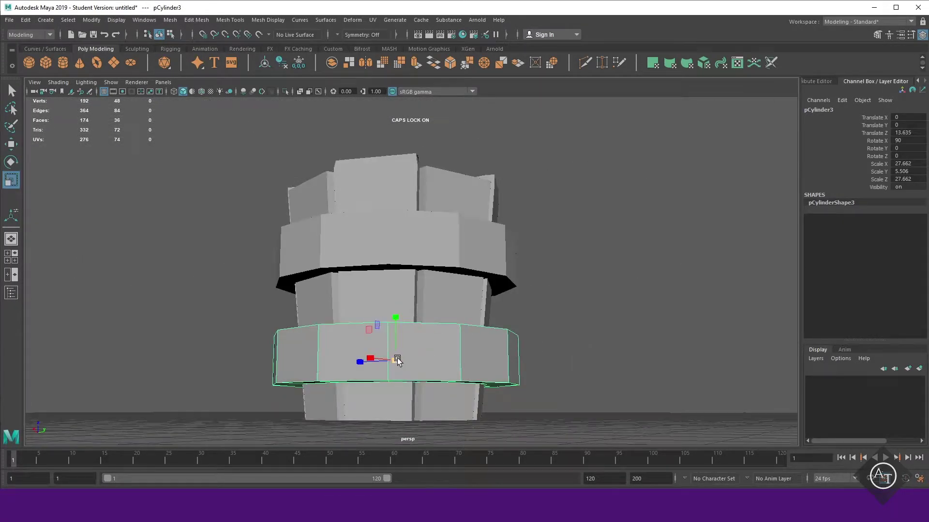
pyautogui.moveTo(394, 360)
pyautogui.mouseDown()
pyautogui.moveTo(383, 370)
pyautogui.moveTo(550, 373)
pyautogui.moveTo(405, 357)
pyautogui.moveTo(660, 342)
pyautogui.moveTo(598, 349)
pyautogui.moveTo(498, 321)
pyautogui.mouseUp()
pyautogui.moveTo(498, 321); pyautogui.dragTo(498, 300, button='right')
# Select edge loops on both bands, then select the lower band as an object.
pyautogui.keyDown('alt'); pyautogui.moveTo(498, 321); pyautogui.dragTo(555, 408); pyautogui.keyUp('alt')
pyautogui.doubleClick(395, 370)
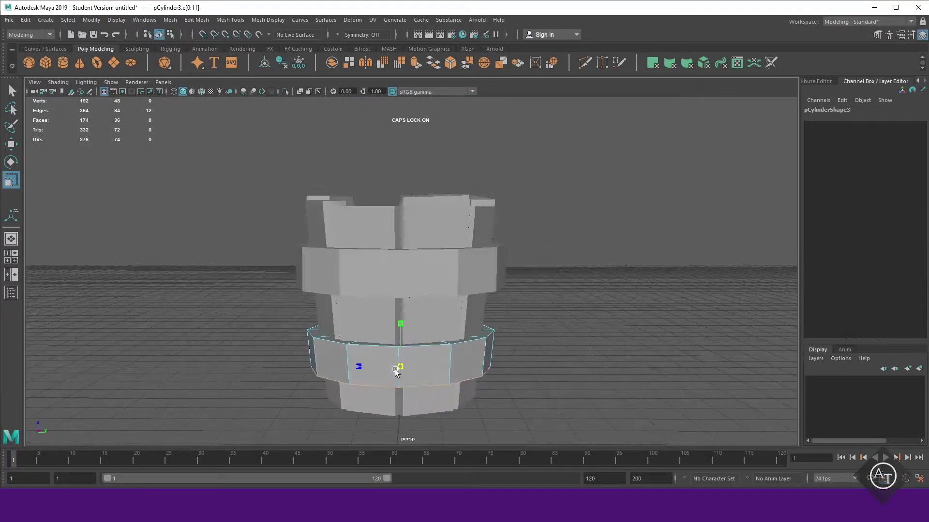
pyautogui.moveTo(394, 369)
pyautogui.keyDown('alt'); pyautogui.mouseDown()
pyautogui.moveTo(637, 373)
pyautogui.moveTo(541, 253)
pyautogui.mouseUp(); pyautogui.keyUp('alt')
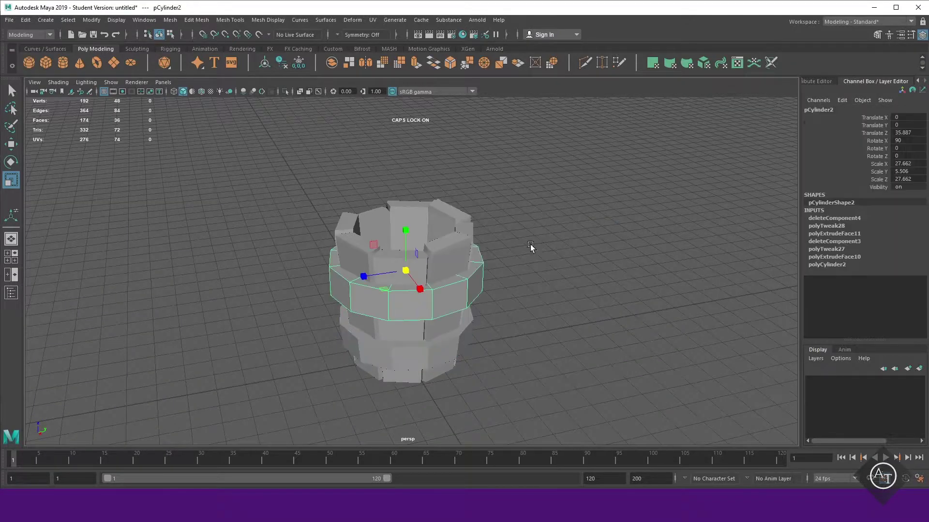
pyautogui.doubleClick(452, 313)
pyautogui.keyDown('alt'); pyautogui.moveTo(452, 313); pyautogui.dragTo(405, 288); pyautogui.keyUp('alt')
pyautogui.moveTo(539, 246)
pyautogui.keyDown('alt'); pyautogui.mouseDown()
pyautogui.moveTo(606, 393)
pyautogui.moveTo(398, 351)
pyautogui.moveTo(425, 378)
pyautogui.moveTo(398, 379)
pyautogui.moveTo(482, 353)
pyautogui.mouseUp(); pyautogui.keyUp('alt')
pyautogui.click(399, 351)
# Rotate the lower band 15° around Z in the top view.
pyautogui.press('e')
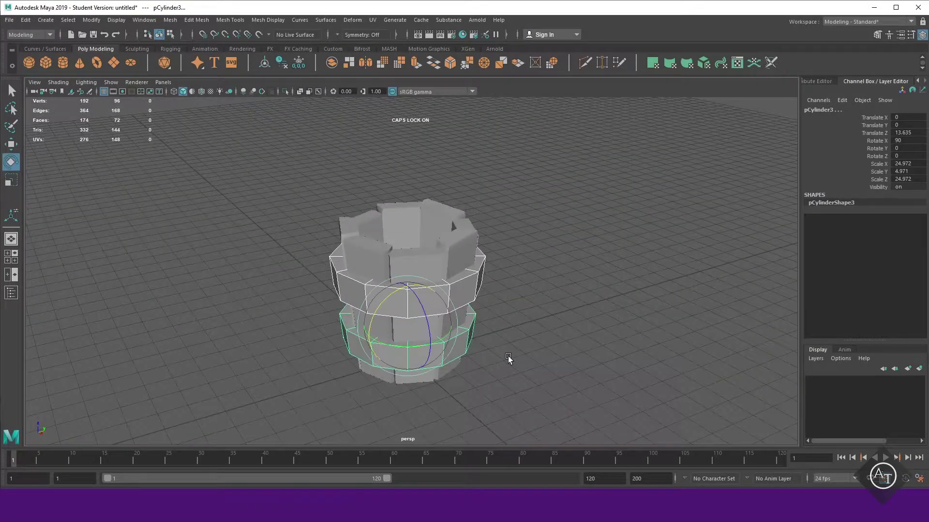
pyautogui.scroll(5, 508, 356)
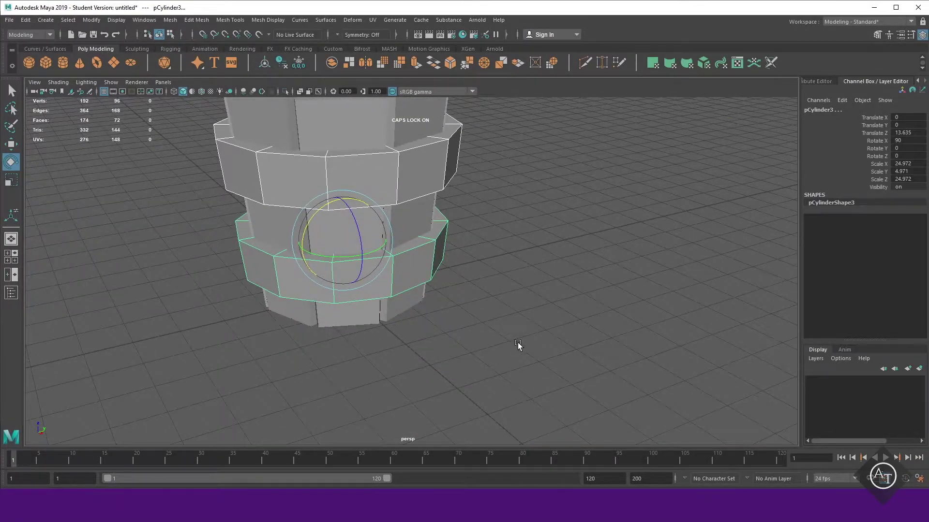
pyautogui.press('space')
pyautogui.press('space')
pyautogui.scroll(4, 405, 259)
pyautogui.scroll(2, 265, 235)
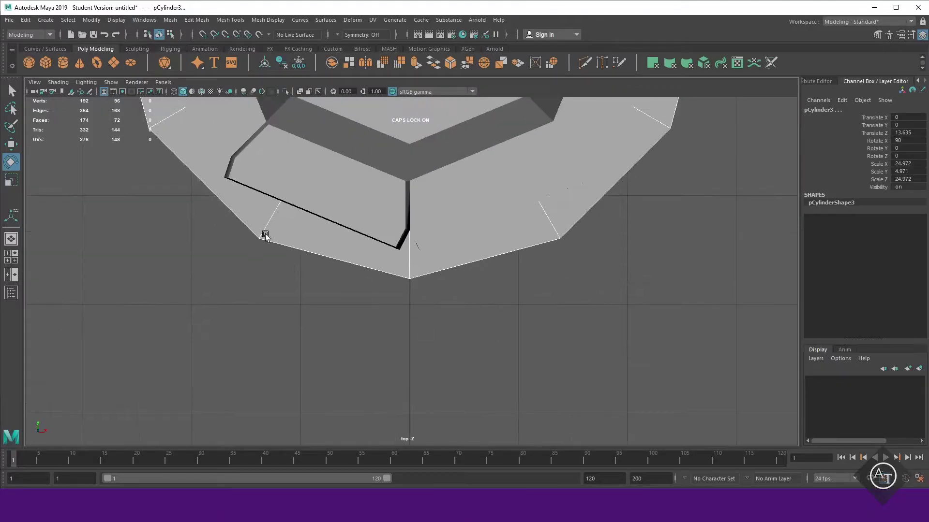
pyautogui.keyDown('alt'); pyautogui.moveTo(423, 327); pyautogui.dragTo(444, 470, button='middle'); pyautogui.keyUp('alt')
pyautogui.scroll(-1, 508, 270)
pyautogui.moveTo(421, 193); pyautogui.dragTo(427, 195)
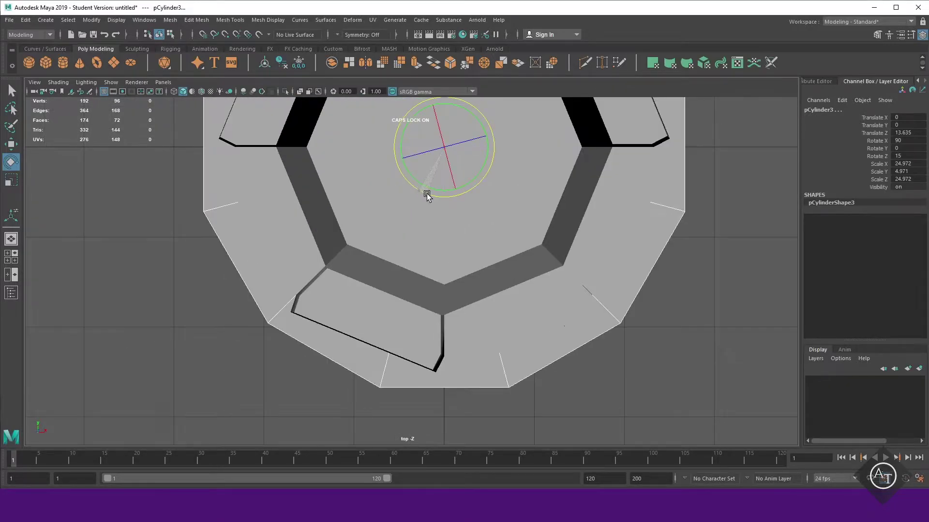
pyautogui.scroll(-3, 552, 380)
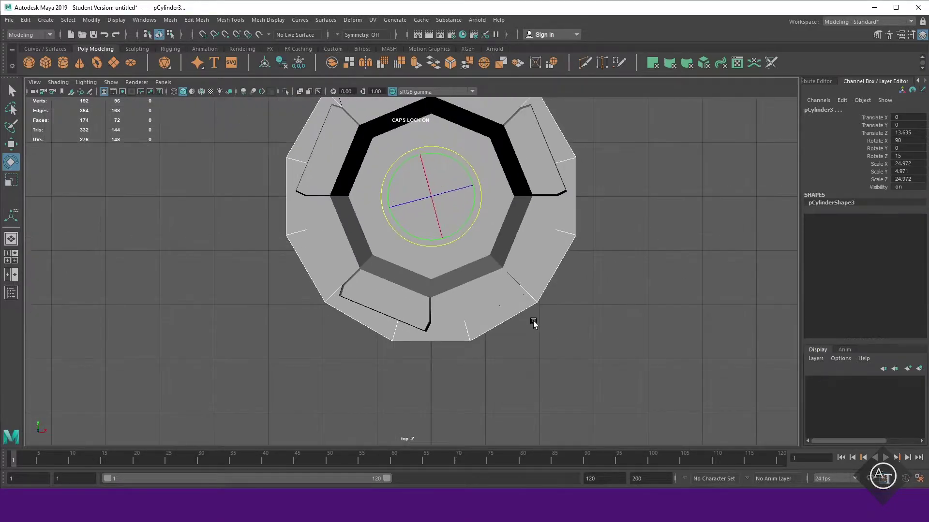
pyautogui.press('space')
pyautogui.press('space')
# Deselect, orbit to check both bands, then select the upper band.
pyautogui.click(621, 197)
pyautogui.keyDown('alt'); pyautogui.moveTo(622, 197); pyautogui.dragTo(441, 314); pyautogui.keyUp('alt')
pyautogui.scroll(2, 441, 314)
pyautogui.keyDown('alt'); pyautogui.moveTo(370, 376); pyautogui.dragTo(369, 290); pyautogui.keyUp('alt')
pyautogui.click(369, 290)
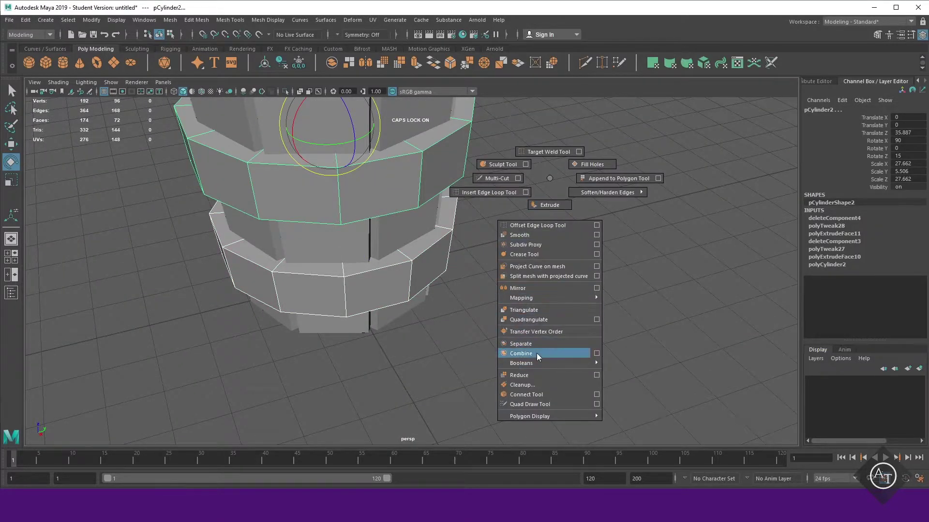
# Combine the two bands and extrude one face on each with thickness 8.8.
pyautogui.press('r')
pyautogui.moveTo(547, 178)
pyautogui.mouseDown(button='right')
pyautogui.moveTo(536, 353)
pyautogui.moveTo(540, 207)
pyautogui.mouseUp(button='right')
pyautogui.click(381, 192)
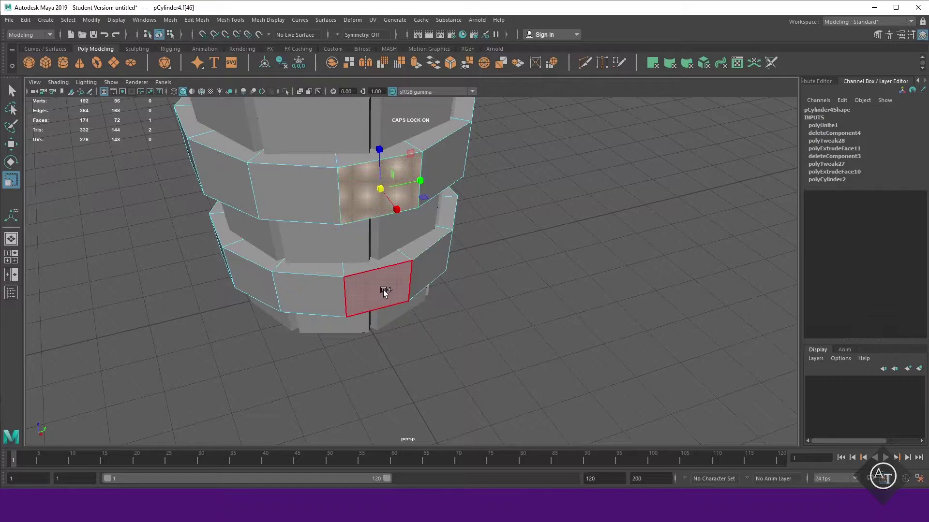
pyautogui.hotkey('ctrl', 'e')
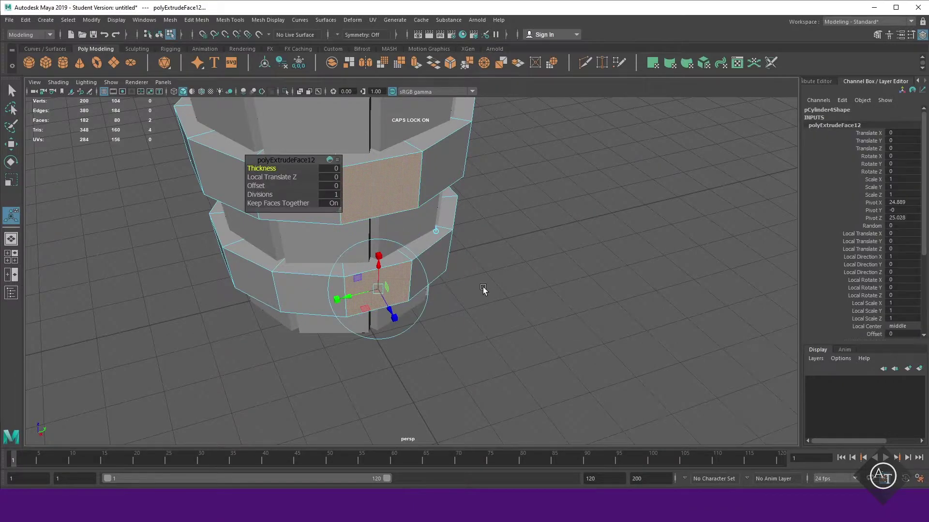
pyautogui.moveTo(262, 169); pyautogui.dragTo(265, 184)
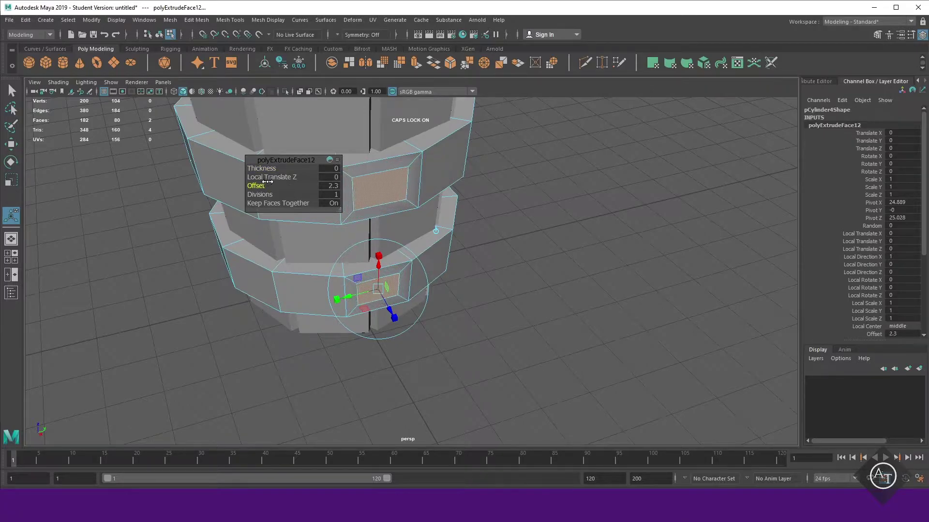
# Extrude the arm faces further, ending with a short 1.3-thick extrusion, then deselect.
pyautogui.hotkey('ctrl', 'e')
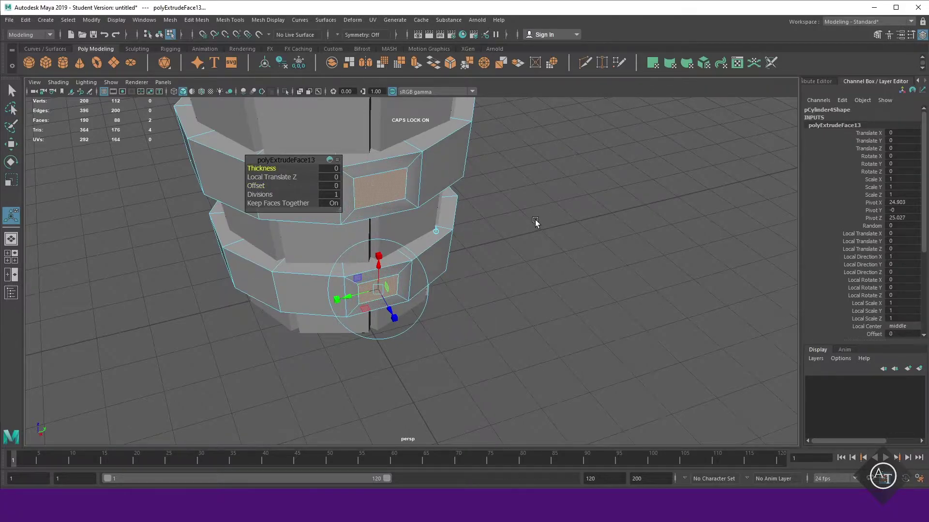
pyautogui.moveTo(535, 220); pyautogui.dragTo(561, 221, button='middle')
pyautogui.moveTo(561, 221)
pyautogui.keyDown('alt'); pyautogui.mouseDown()
pyautogui.moveTo(552, 313)
pyautogui.moveTo(564, 311)
pyautogui.moveTo(556, 322)
pyautogui.mouseUp(); pyautogui.keyUp('alt')
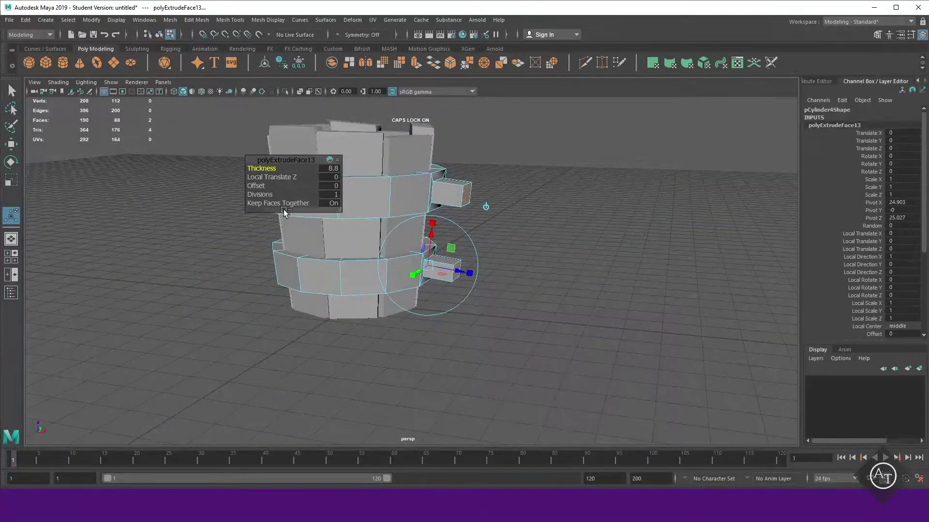
pyautogui.hotkey('ctrl', 'e')
pyautogui.moveTo(263, 169); pyautogui.dragTo(272, 168)
pyautogui.click(574, 228)
pyautogui.moveTo(573, 228)
pyautogui.keyDown('alt'); pyautogui.mouseDown()
pyautogui.moveTo(591, 260)
pyautogui.moveTo(543, 280)
pyautogui.moveTo(555, 325)
pyautogui.moveTo(549, 252)
pyautogui.mouseUp(); pyautogui.keyUp('alt')
# Select the arm-end edge loops and bridge them into a closed handle.
pyautogui.doubleClick(483, 237)
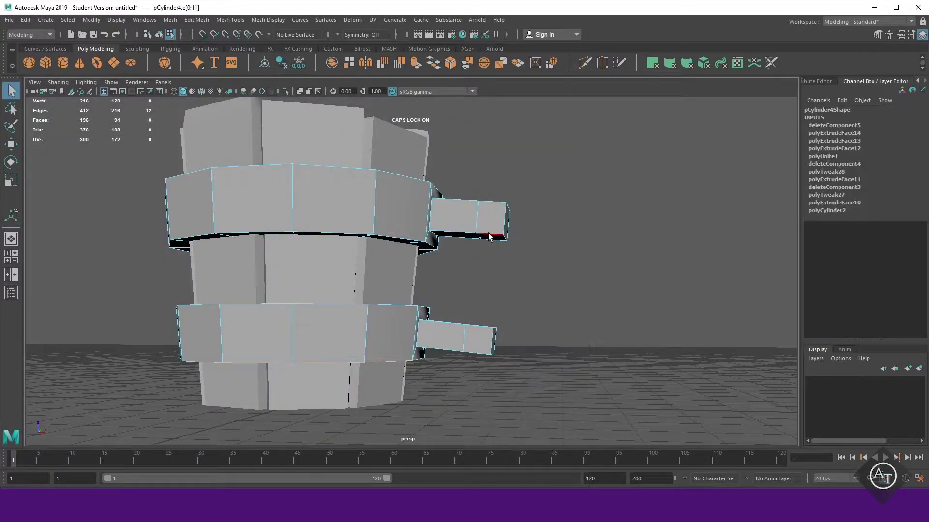
pyautogui.keyDown('alt'); pyautogui.moveTo(483, 237); pyautogui.dragTo(503, 355); pyautogui.keyUp('alt')
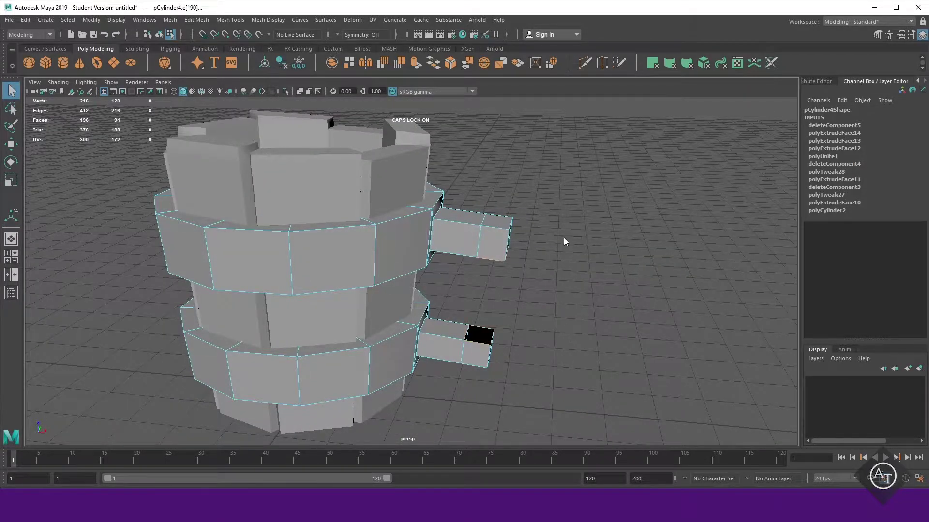
pyautogui.keyDown('shift'); pyautogui.moveTo(564, 241); pyautogui.dragTo(535, 365, button='right'); pyautogui.keyUp('shift')
pyautogui.moveTo(567, 339)
pyautogui.keyDown('alt'); pyautogui.mouseDown()
pyautogui.moveTo(382, 342)
pyautogui.moveTo(582, 305)
pyautogui.mouseUp(); pyautogui.keyUp('alt')
pyautogui.scroll(5, 582, 325)
pyautogui.scroll(3, 516, 326)
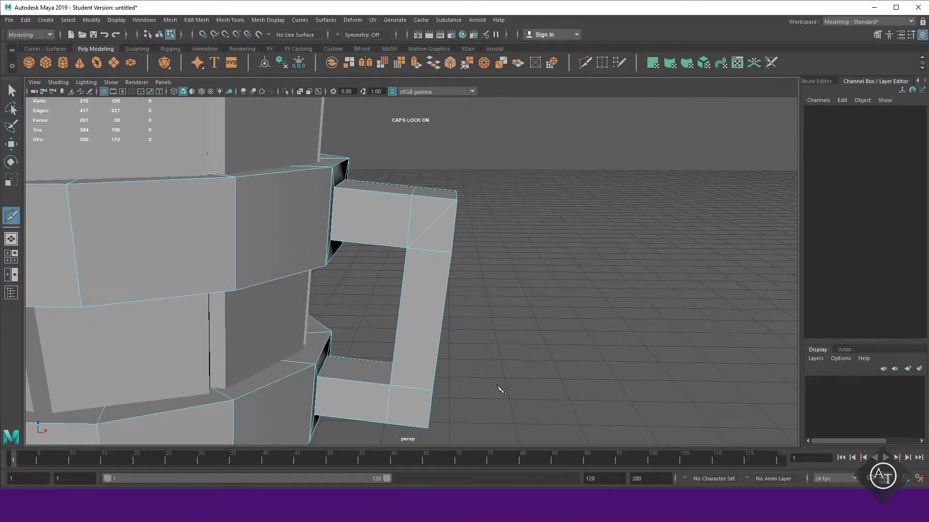
# Cut a new edge across a handle corner and delete the unwanted handle edges.
pyautogui.keyDown('alt'); pyautogui.moveTo(502, 389); pyautogui.dragTo(392, 378); pyautogui.keyUp('alt')
pyautogui.click(438, 422)
pyautogui.keyDown('alt'); pyautogui.moveTo(438, 421); pyautogui.dragTo(379, 205); pyautogui.keyUp('alt')
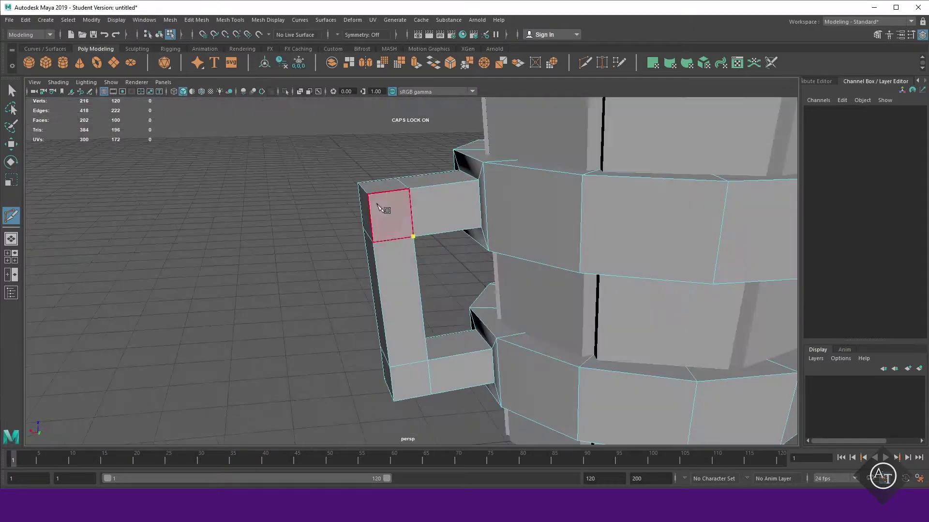
pyautogui.press('w')
pyautogui.moveTo(303, 302)
pyautogui.mouseDown(button='right')
pyautogui.moveTo(297, 294)
pyautogui.moveTo(336, 301)
pyautogui.mouseUp(button='right')
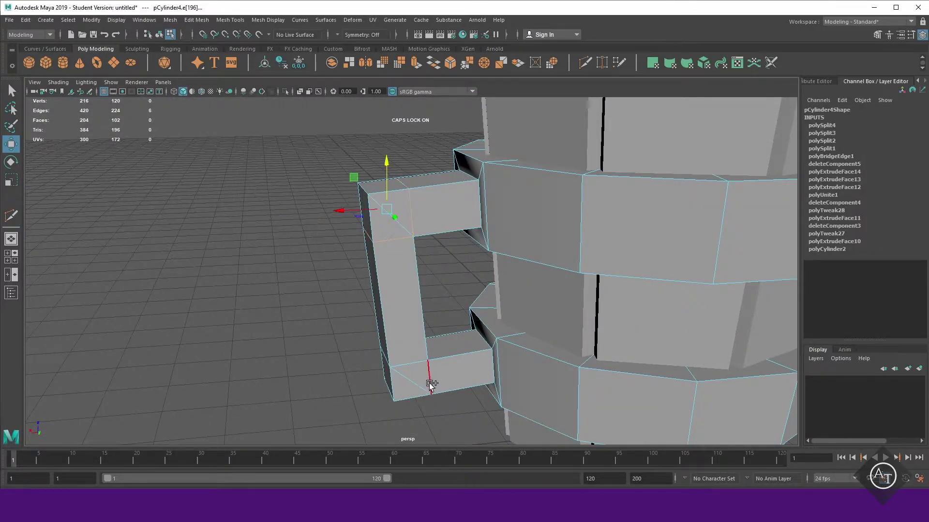
pyautogui.moveTo(398, 387)
pyautogui.keyDown('alt'); pyautogui.mouseDown()
pyautogui.moveTo(493, 425)
pyautogui.moveTo(383, 397)
pyautogui.moveTo(496, 429)
pyautogui.moveTo(325, 406)
pyautogui.moveTo(346, 417)
pyautogui.mouseUp(); pyautogui.keyUp('alt')
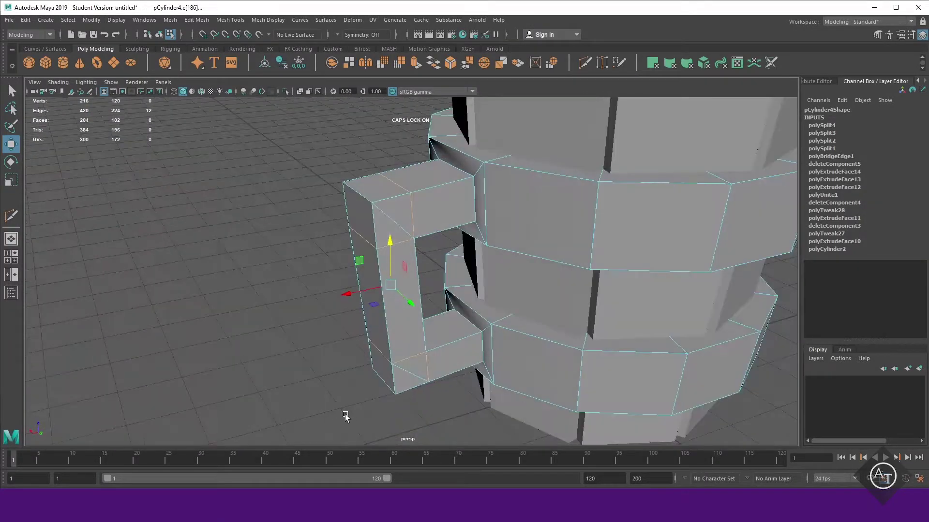
pyautogui.hotkey('ctrl', 'Delete')
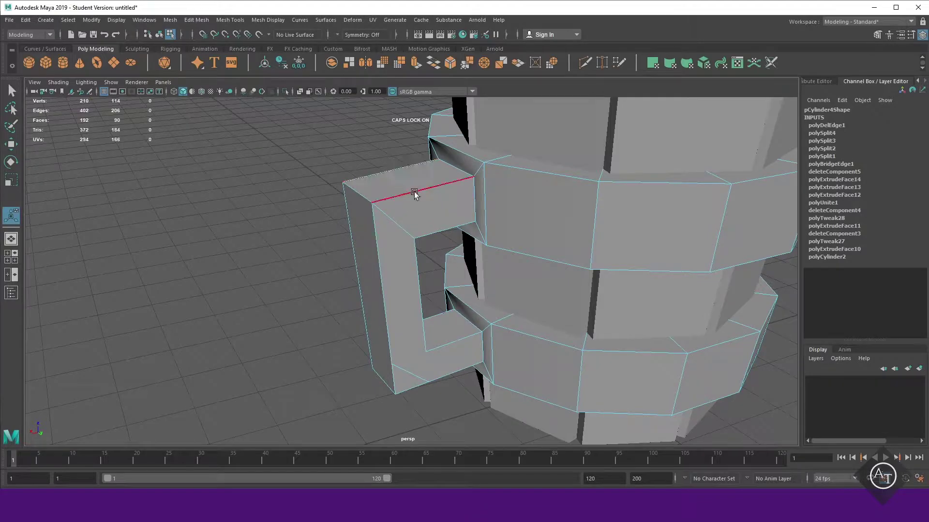
# Remove a leftover edge, cut a diagonal across the corner, and bevel the corner edges.
pyautogui.moveTo(284, 191); pyautogui.dragTo(283, 173, button='right')
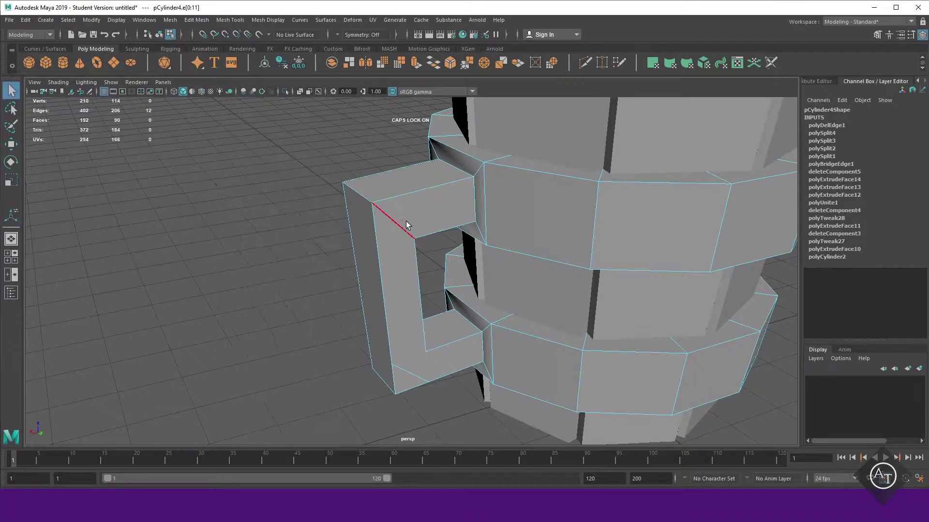
pyautogui.click(412, 382)
pyautogui.moveTo(412, 382)
pyautogui.keyDown('alt'); pyautogui.mouseDown()
pyautogui.moveTo(350, 404)
pyautogui.moveTo(394, 406)
pyautogui.moveTo(315, 399)
pyautogui.moveTo(315, 254)
pyautogui.moveTo(391, 289)
pyautogui.mouseUp(); pyautogui.keyUp('alt')
pyautogui.hotkey('ctrl', 'Delete')
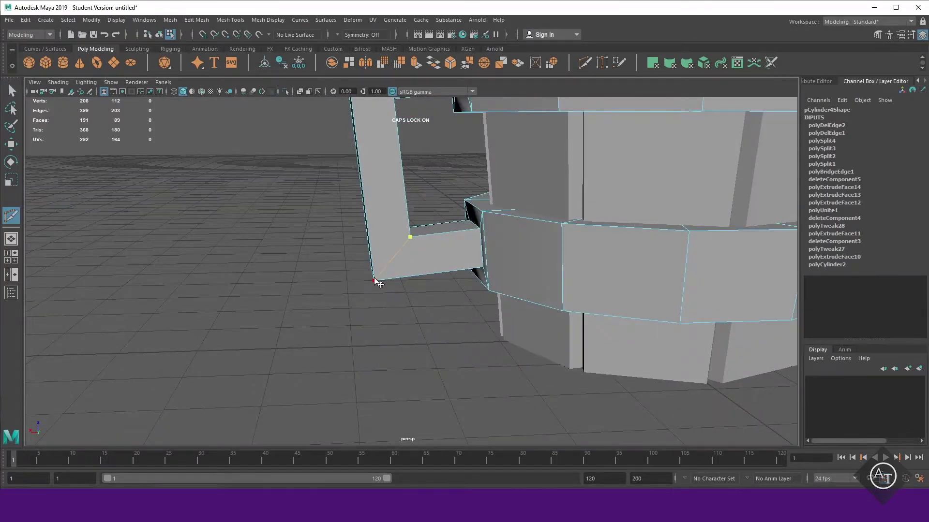
pyautogui.click(375, 280)
pyautogui.press('Return')
pyautogui.press('w')
pyautogui.moveTo(286, 234)
pyautogui.keyDown('alt'); pyautogui.mouseDown()
pyautogui.moveTo(332, 369)
pyautogui.moveTo(415, 214)
pyautogui.moveTo(442, 379)
pyautogui.moveTo(500, 394)
pyautogui.mouseUp(); pyautogui.keyUp('alt')
pyautogui.keyDown('shift'); pyautogui.moveTo(494, 264); pyautogui.dragTo(545, 262, button='right'); pyautogui.keyUp('shift')
pyautogui.moveTo(545, 262)
pyautogui.keyDown('alt'); pyautogui.mouseDown()
pyautogui.moveTo(533, 331)
pyautogui.moveTo(483, 344)
pyautogui.mouseUp(); pyautogui.keyUp('alt')
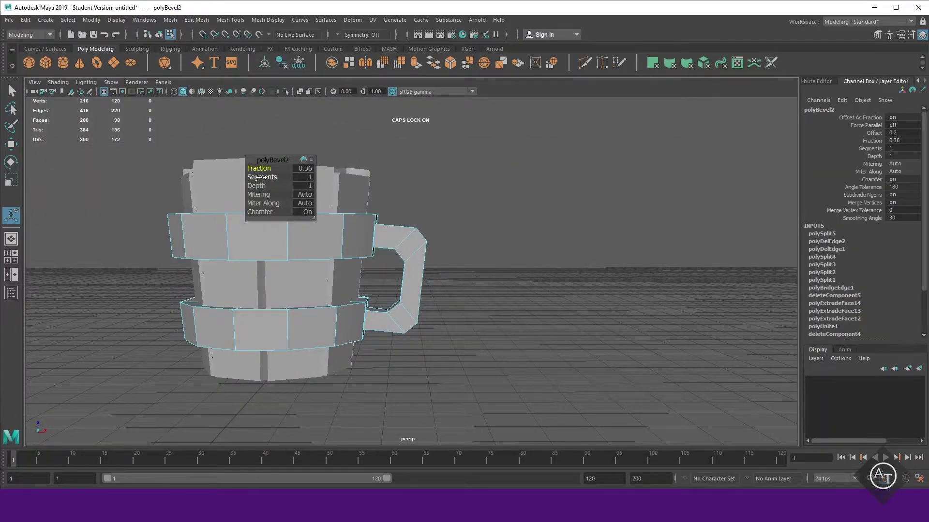
# Set the handle bevel fraction to 0.36, return to object mode and clear the selection.
pyautogui.moveTo(514, 375)
pyautogui.keyDown('alt'); pyautogui.mouseDown()
pyautogui.moveTo(290, 377)
pyautogui.moveTo(498, 369)
pyautogui.moveTo(429, 247)
pyautogui.mouseUp(); pyautogui.keyUp('alt')
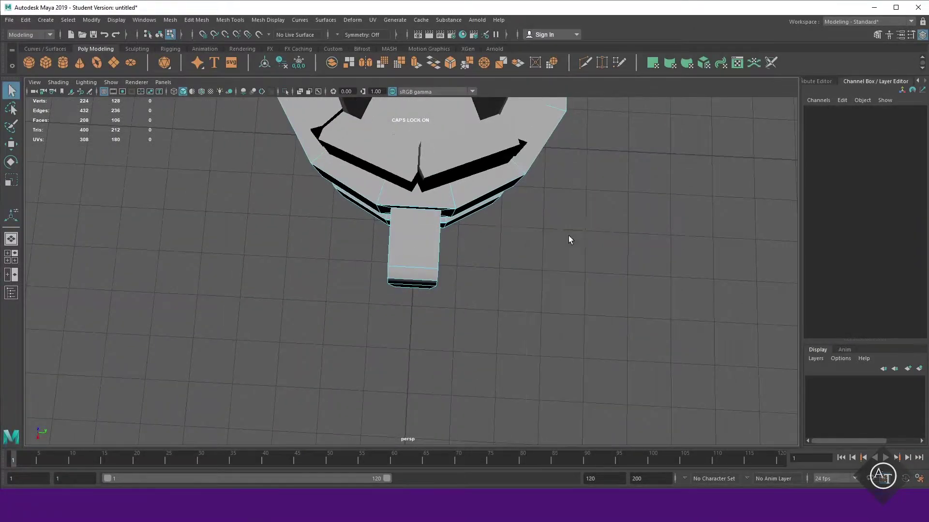
pyautogui.moveTo(569, 238)
pyautogui.keyDown('alt'); pyautogui.mouseDown()
pyautogui.moveTo(453, 218)
pyautogui.moveTo(368, 252)
pyautogui.moveTo(481, 351)
pyautogui.mouseUp(); pyautogui.keyUp('alt')
pyautogui.doubleClick(465, 206)
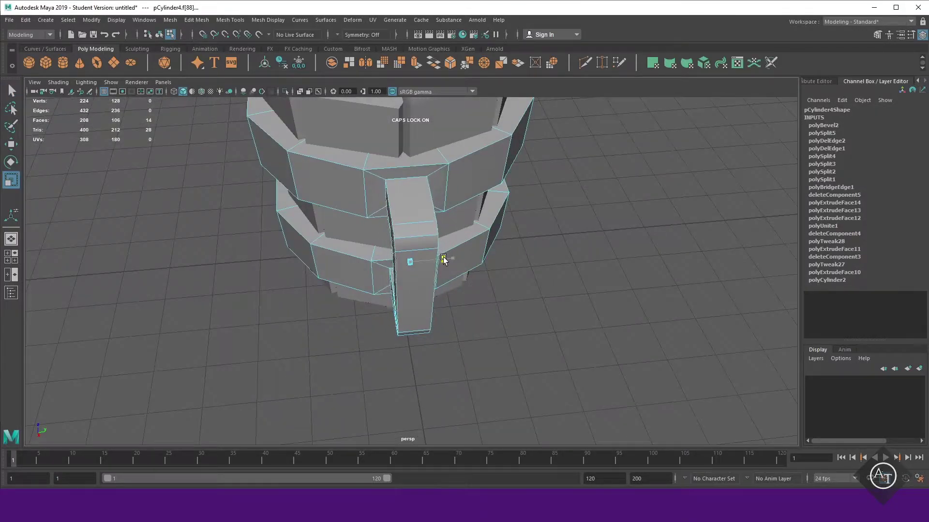
pyautogui.press('F8')
pyautogui.click(585, 162)
pyautogui.moveTo(585, 163)
pyautogui.keyDown('alt'); pyautogui.mouseDown()
pyautogui.moveTo(494, 301)
pyautogui.moveTo(515, 321)
pyautogui.moveTo(507, 349)
pyautogui.mouseUp(); pyautogui.keyUp('alt')
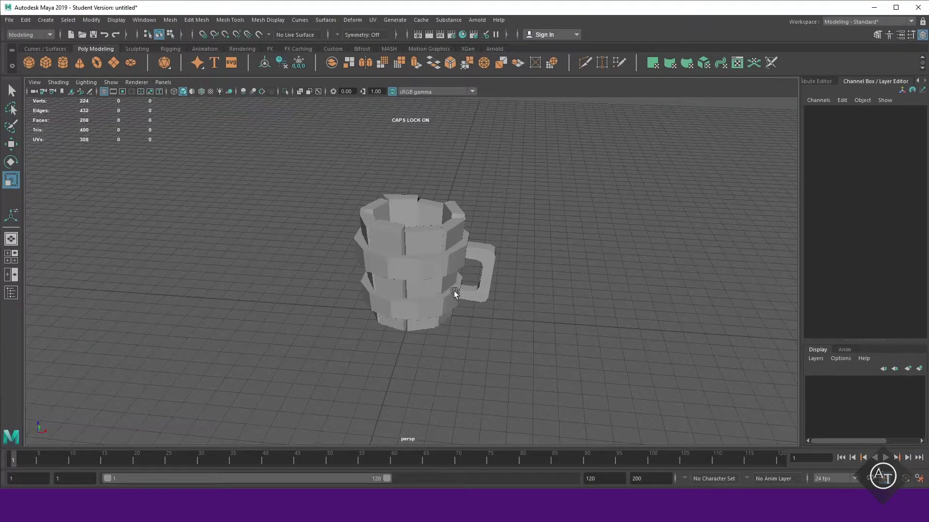
# Raise the new cylinder above the mug and give it 6 axis subdivisions.
pyautogui.moveTo(542, 273); pyautogui.dragTo(486, 268, button='right')
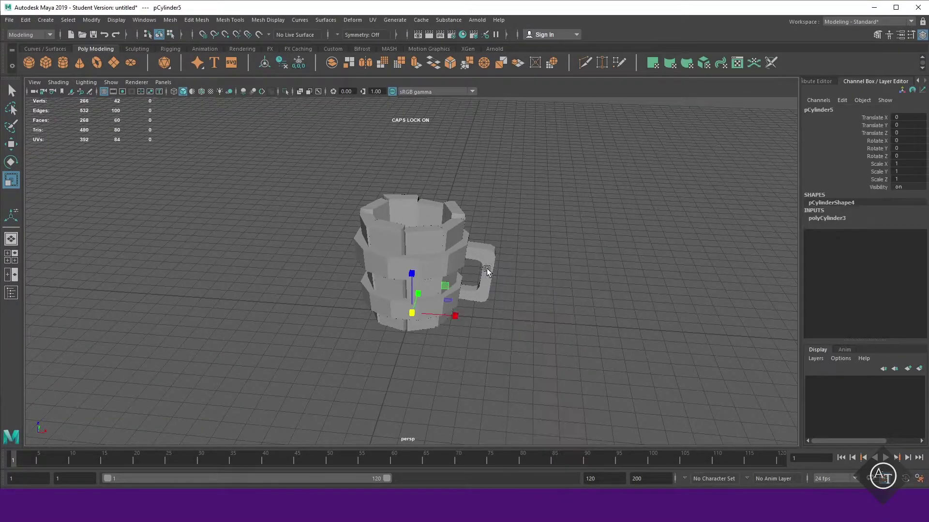
pyautogui.press('w')
pyautogui.moveTo(419, 205); pyautogui.dragTo(419, 155)
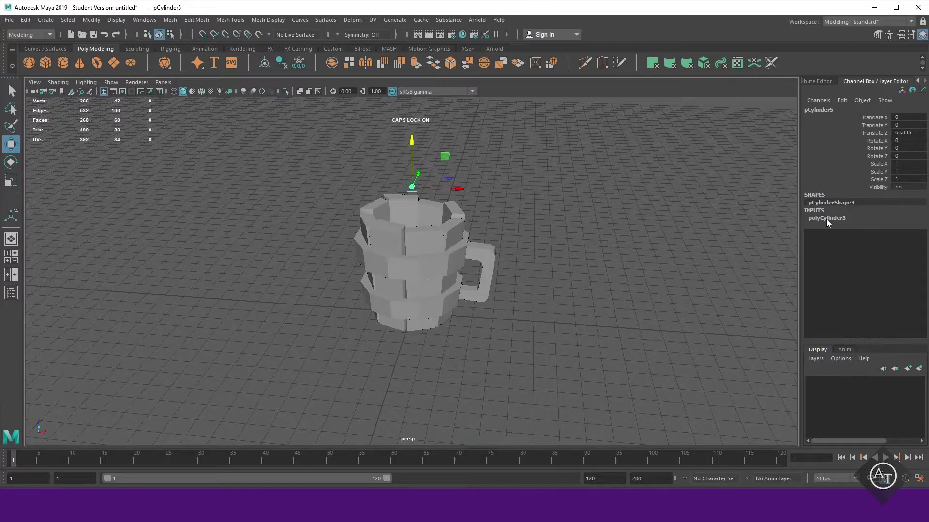
pyautogui.click(826, 219)
pyautogui.click(908, 241)
pyautogui.write('6')
pyautogui.press('Return')
# Scale the hexagonal cylinder to stud size (2.155) and seat it on the lower band.
pyautogui.scroll(5, 463, 395)
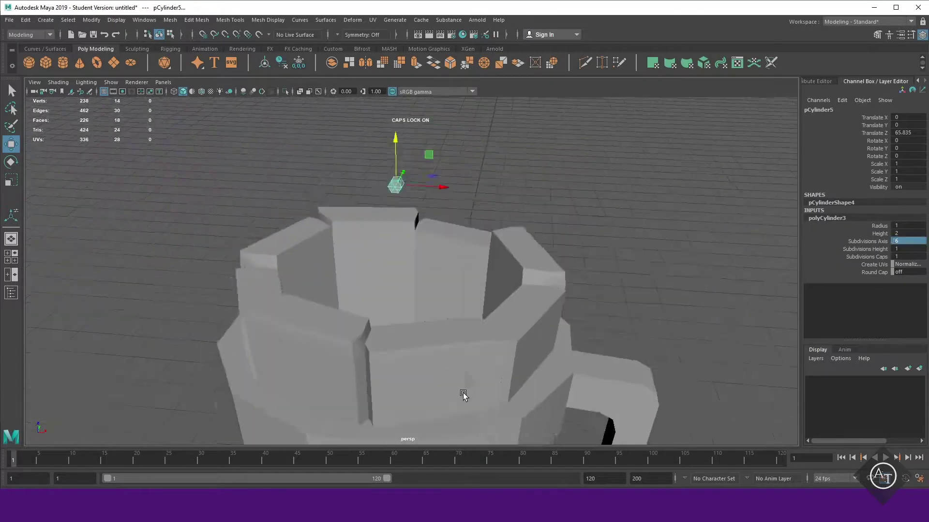
pyautogui.scroll(-3, 463, 395)
pyautogui.press('r')
pyautogui.moveTo(396, 208)
pyautogui.mouseDown()
pyautogui.moveTo(421, 208)
pyautogui.moveTo(395, 242)
pyautogui.mouseUp()
pyautogui.press('w')
pyautogui.scroll(5, 426, 244)
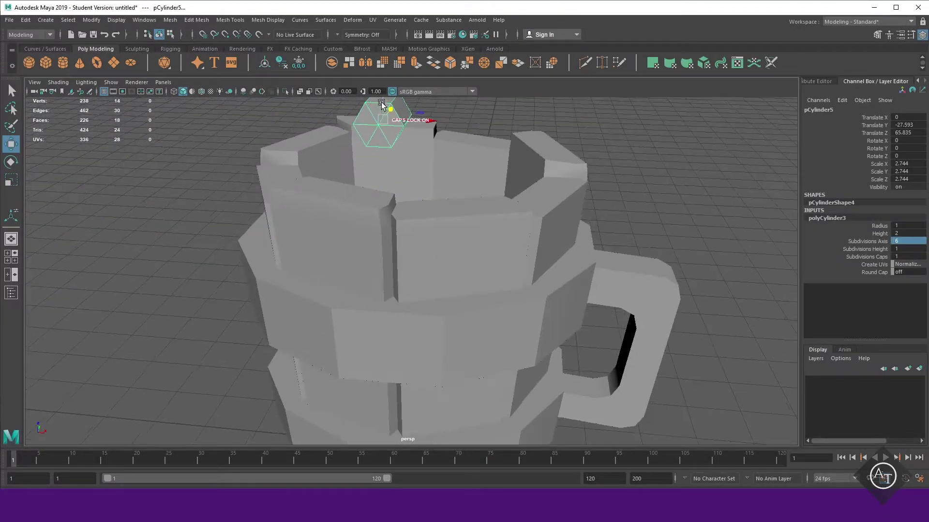
pyautogui.moveTo(382, 104)
pyautogui.mouseDown()
pyautogui.moveTo(387, 341)
pyautogui.moveTo(435, 332)
pyautogui.mouseUp()
pyautogui.press('r')
pyautogui.moveTo(445, 272); pyautogui.dragTo(433, 273)
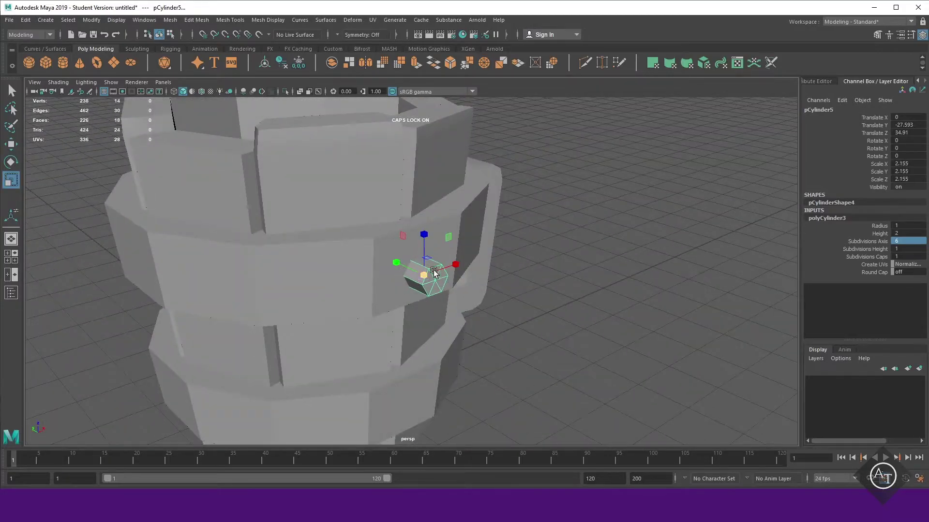
pyautogui.press('w')
pyautogui.hotkey('ctrl', '1')
pyautogui.moveTo(521, 321)
pyautogui.keyDown('alt'); pyautogui.mouseDown()
pyautogui.moveTo(565, 317)
pyautogui.moveTo(405, 236)
pyautogui.mouseUp(); pyautogui.keyUp('alt')
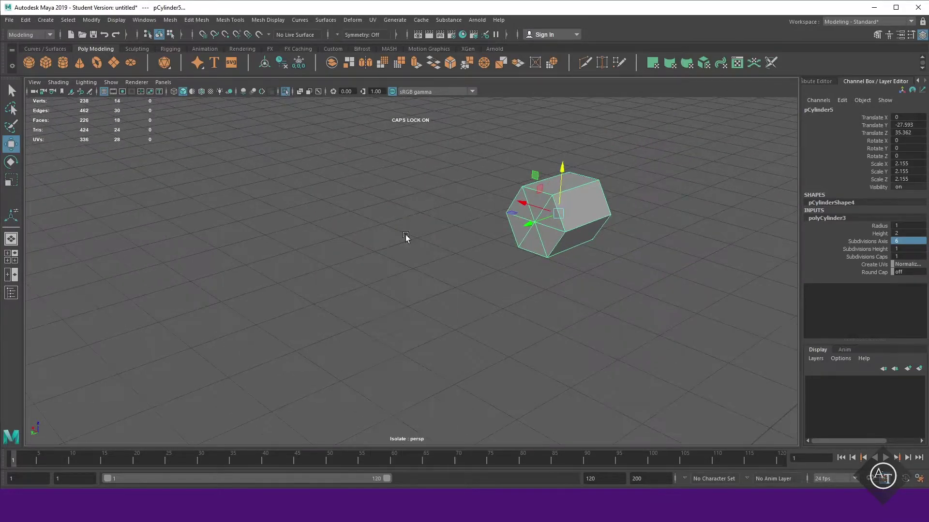
# Delete the isolated stud's end cap faces, then show the whole mug again.
pyautogui.press('F11')
pyautogui.click(522, 234)
pyautogui.press('Delete')
pyautogui.hotkey('ctrl', '1')
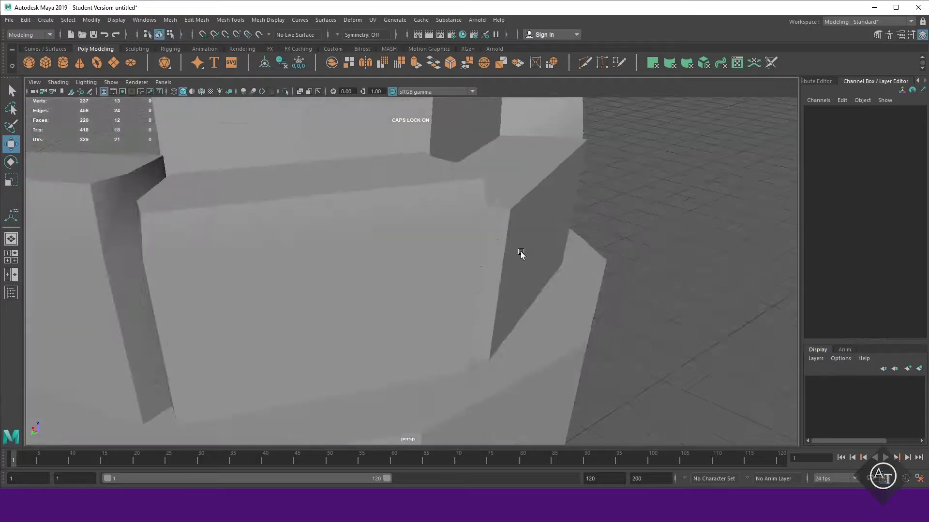
pyautogui.press('a')
# Inspect the stud close up, selecting its front cap faces, then return to object mode.
pyautogui.click(411, 273)
pyautogui.scroll(5, 487, 321)
pyautogui.moveTo(387, 257)
pyautogui.keyDown('alt'); pyautogui.mouseDown()
pyautogui.moveTo(599, 349)
pyautogui.moveTo(574, 375)
pyautogui.moveTo(556, 369)
pyautogui.moveTo(499, 295)
pyautogui.mouseUp(); pyautogui.keyUp('alt')
pyautogui.click(499, 295)
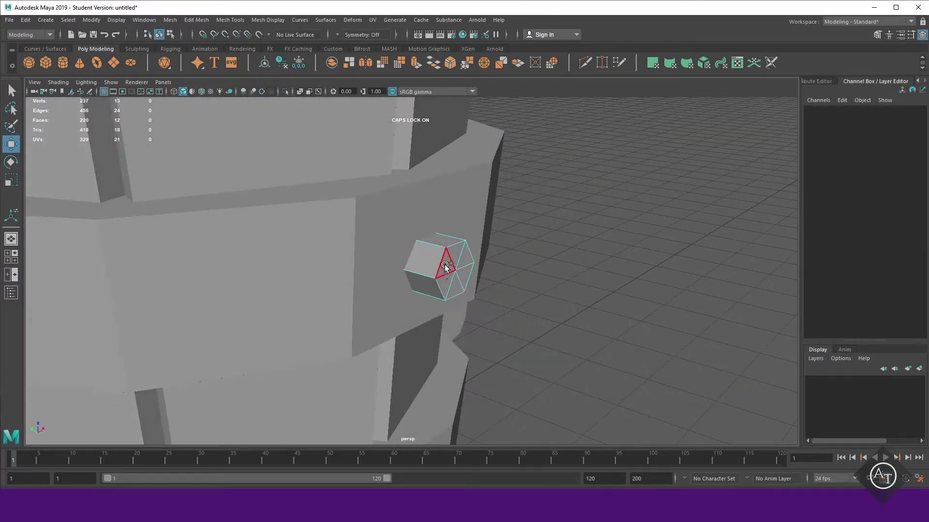
pyautogui.moveTo(446, 266); pyautogui.dragTo(497, 325)
pyautogui.press('r')
pyautogui.press('e')
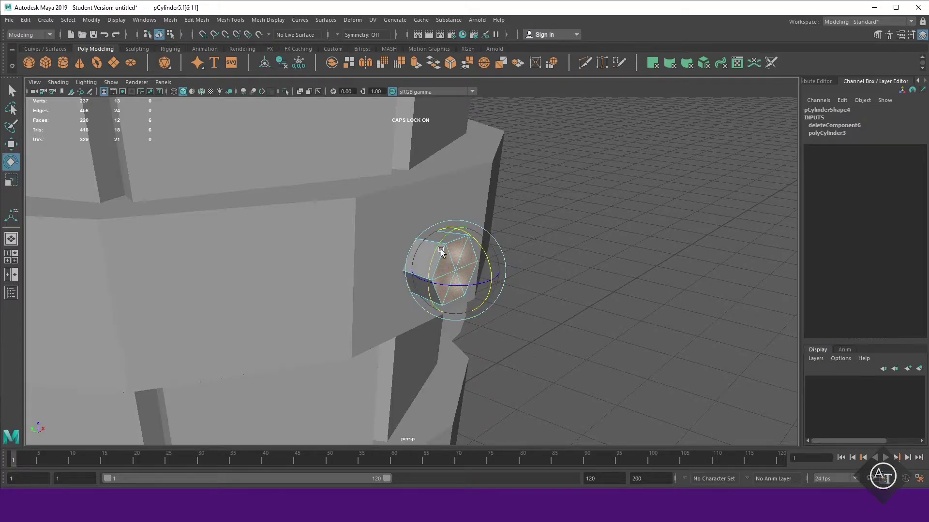
pyautogui.moveTo(440, 248); pyautogui.dragTo(517, 208, button='right')
pyautogui.scroll(-5, 518, 303)
pyautogui.moveTo(520, 303)
pyautogui.keyDown('alt'); pyautogui.mouseDown()
pyautogui.moveTo(460, 338)
pyautogui.moveTo(503, 403)
pyautogui.mouseUp(); pyautogui.keyUp('alt')
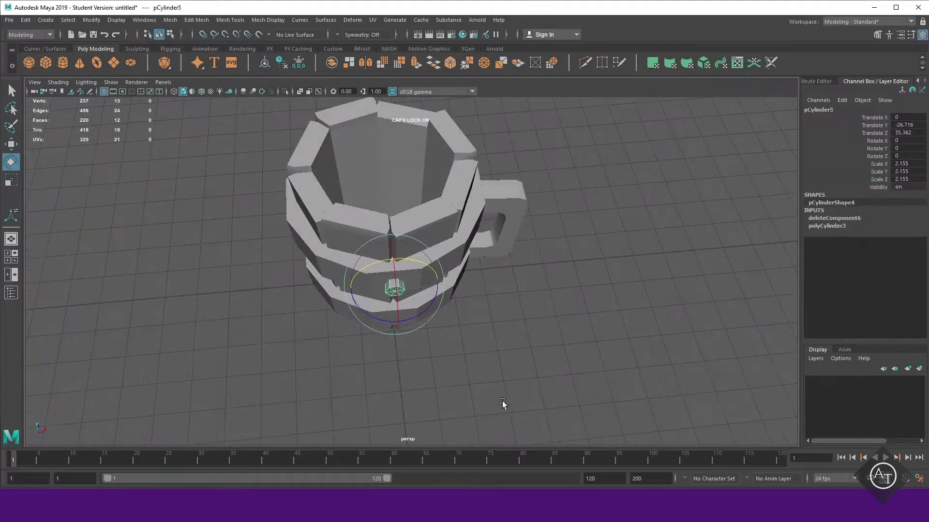
# Switch to a wireframe top view with the stud ready to rotate.
pyautogui.press('space')
pyautogui.press('space')
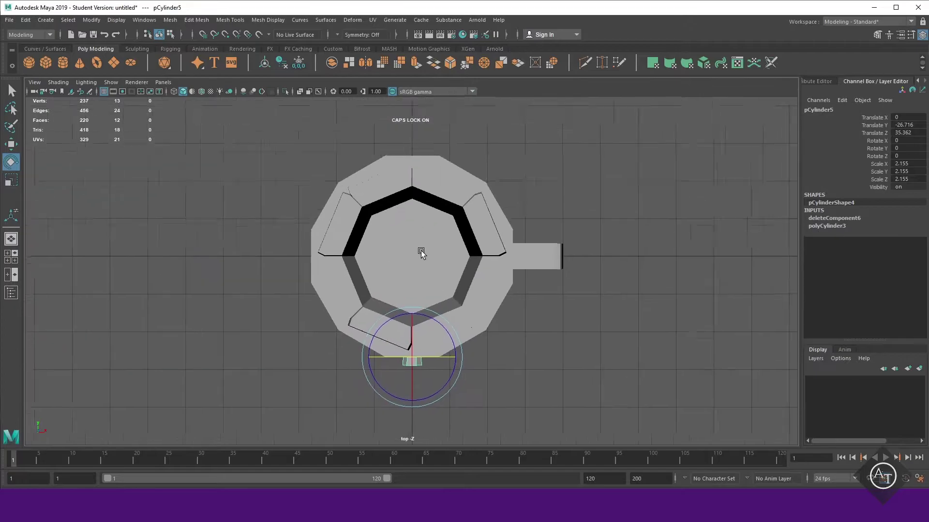
pyautogui.press('4')
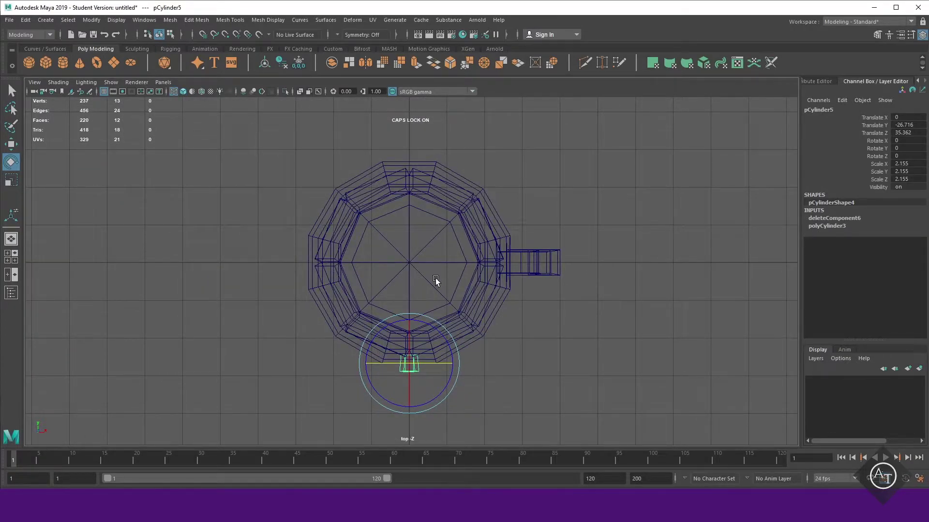
pyautogui.press('w')
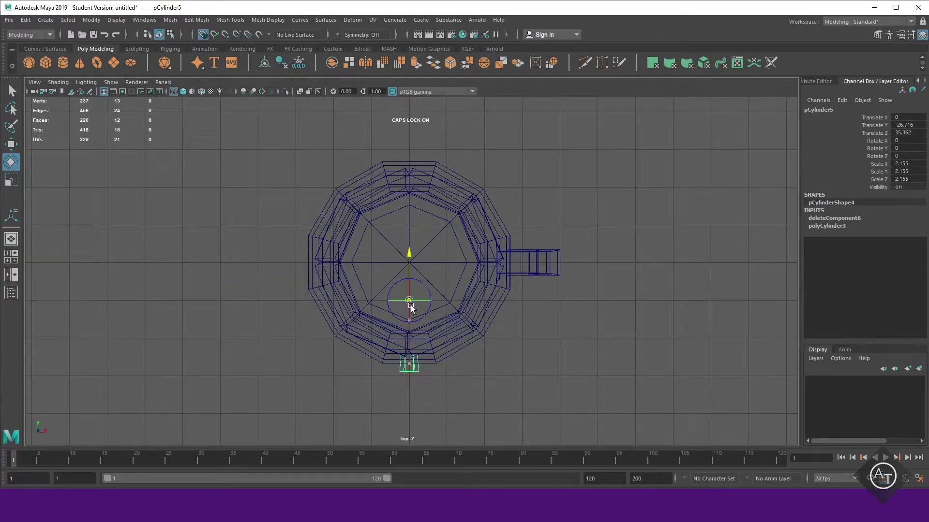
pyautogui.press('e')
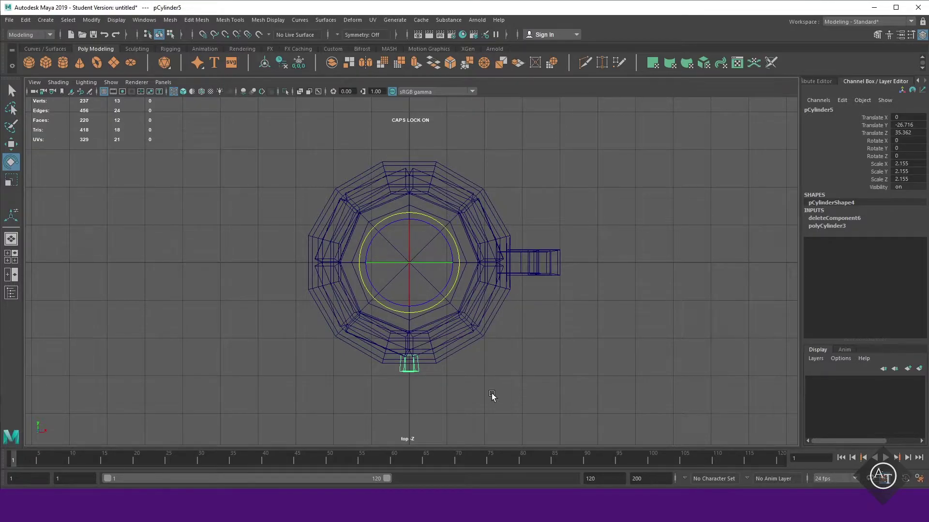
pyautogui.scroll(1, 492, 396)
pyautogui.keyDown('alt'); pyautogui.moveTo(543, 364); pyautogui.dragTo(568, 342, button='middle'); pyautogui.keyUp('alt')
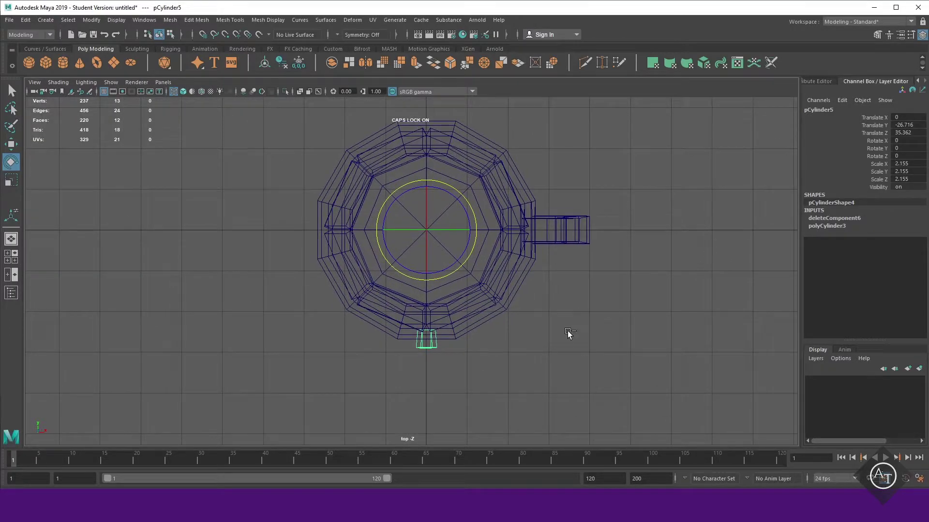
# Duplicate the stud around the band in 45° rotation steps, deleting the extra copy.
pyautogui.hotkey('ctrl', 'd')
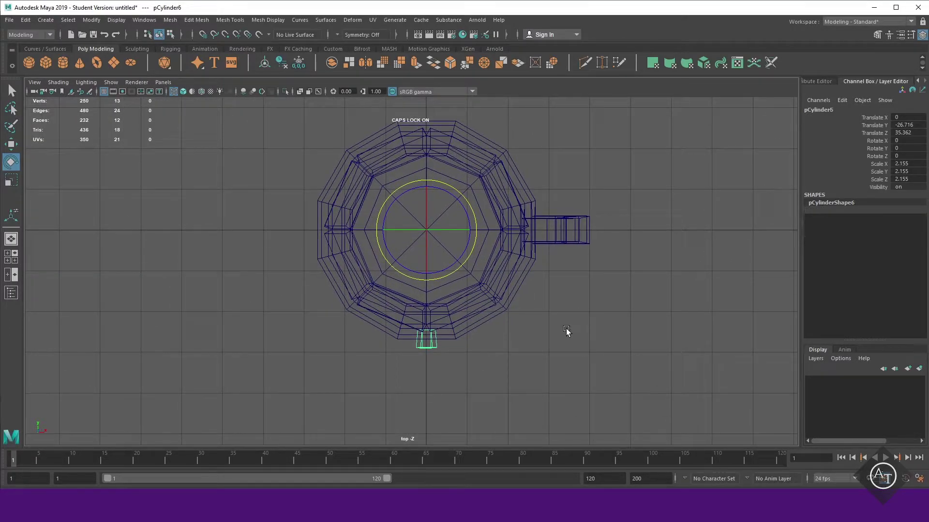
pyautogui.moveTo(474, 241); pyautogui.dragTo(442, 271)
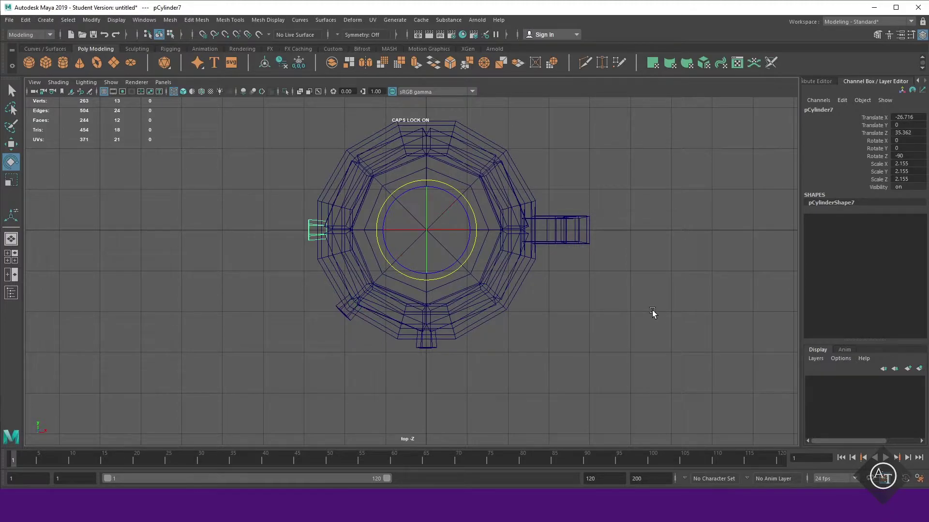
pyautogui.hotkey('shift', 'd')
pyautogui.scroll(3, 652, 309)
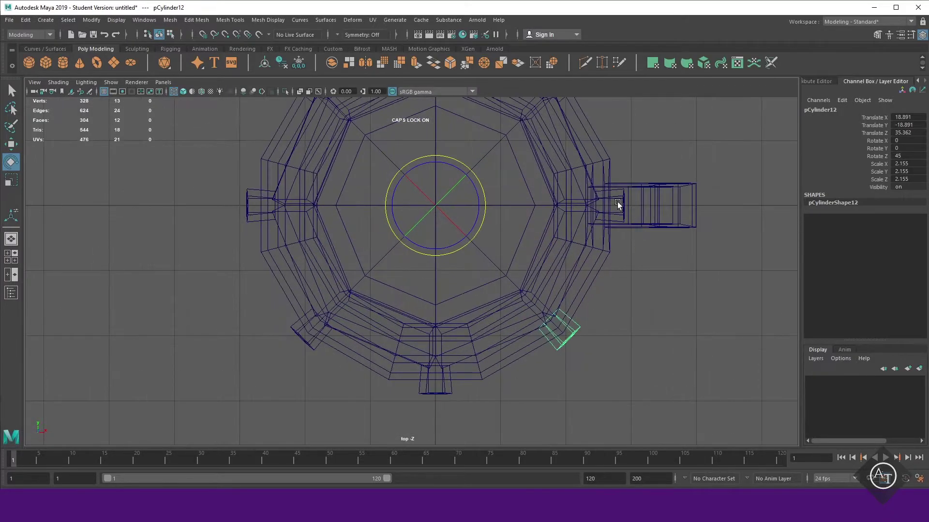
pyautogui.hotkey('shift', 'd')
pyautogui.press('Delete')
pyautogui.moveTo(608, 202); pyautogui.dragTo(682, 328)
pyautogui.click(564, 338)
pyautogui.scroll(-3, 564, 338)
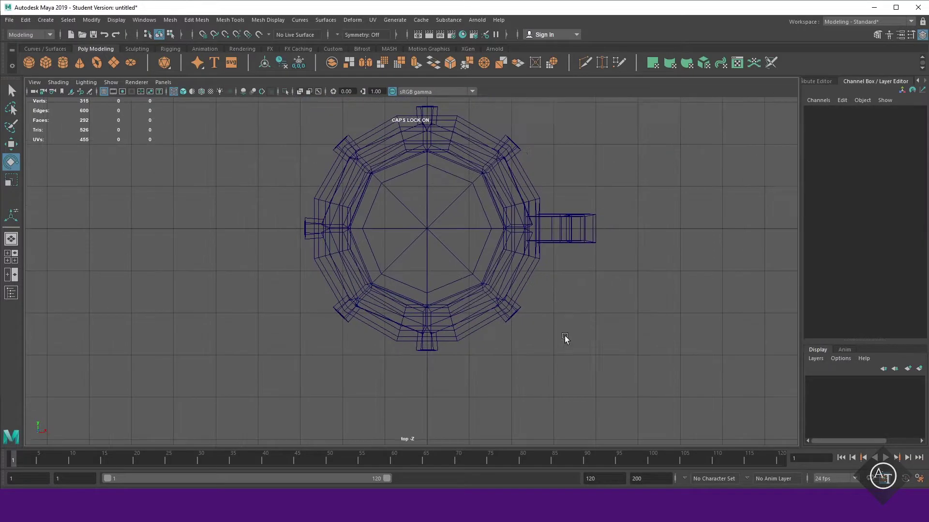
# Select all the studs and Boolean Union them into one object, pCylinder14.
pyautogui.press('space')
pyautogui.press('space')
pyautogui.scroll(3, 620, 187)
pyautogui.moveTo(620, 187)
pyautogui.keyDown('alt'); pyautogui.mouseDown()
pyautogui.moveTo(579, 260)
pyautogui.moveTo(588, 336)
pyautogui.moveTo(498, 340)
pyautogui.moveTo(570, 366)
pyautogui.mouseUp(); pyautogui.keyUp('alt')
pyautogui.click(498, 340)
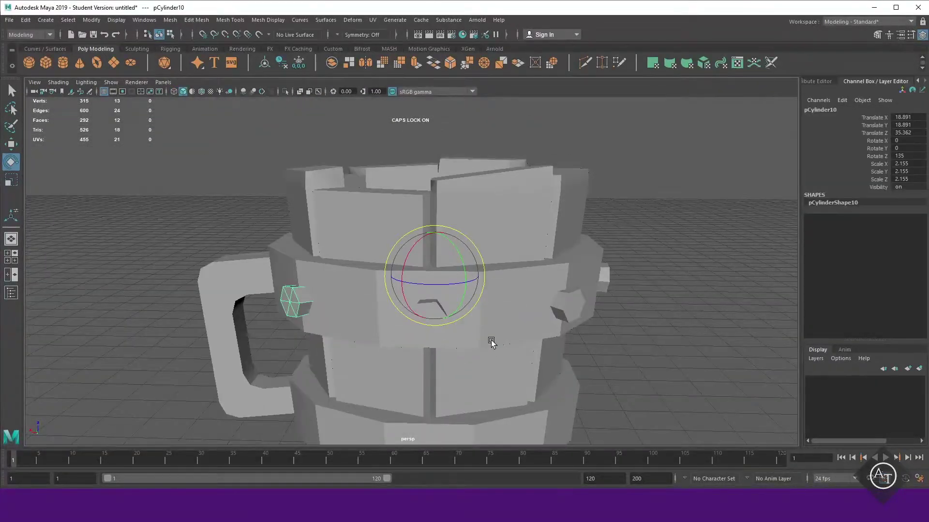
pyautogui.press('q')
pyautogui.click(436, 314)
pyautogui.moveTo(436, 314)
pyautogui.keyDown('alt'); pyautogui.mouseDown()
pyautogui.moveTo(343, 329)
pyautogui.moveTo(461, 348)
pyautogui.moveTo(561, 257)
pyautogui.mouseUp(); pyautogui.keyUp('alt')
pyautogui.moveTo(561, 256)
pyautogui.keyDown('shift'); pyautogui.mouseDown(button='right')
pyautogui.moveTo(532, 442)
pyautogui.moveTo(633, 441)
pyautogui.mouseUp(button='right'); pyautogui.keyUp('shift')
pyautogui.moveTo(501, 389)
pyautogui.keyDown('alt'); pyautogui.mouseDown()
pyautogui.moveTo(556, 391)
pyautogui.moveTo(502, 378)
pyautogui.moveTo(507, 338)
pyautogui.mouseUp(); pyautogui.keyUp('alt')
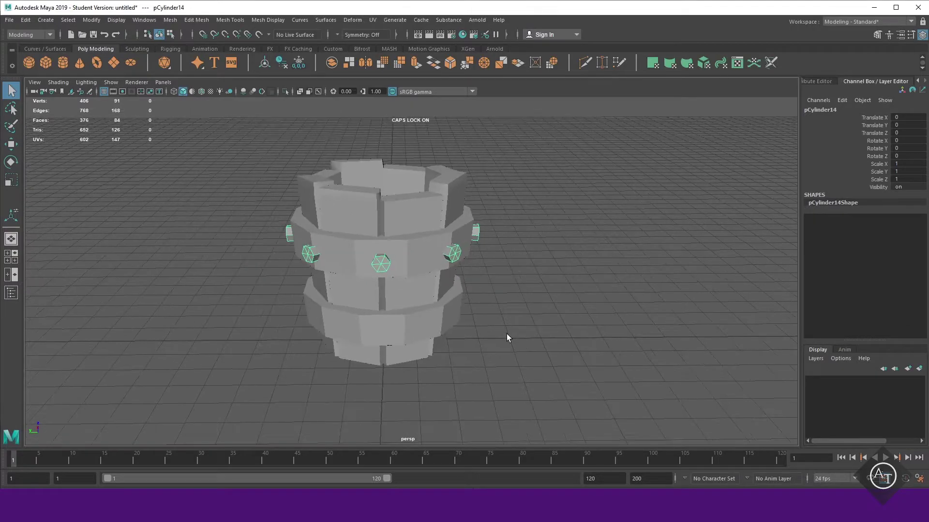
# Move the stud ring down onto the lower metal band.
pyautogui.press('w')
pyautogui.moveTo(381, 251); pyautogui.dragTo(380, 271)
pyautogui.moveTo(382, 271)
pyautogui.keyDown('alt'); pyautogui.mouseDown(button='right')
pyautogui.moveTo(577, 340)
pyautogui.moveTo(598, 337)
pyautogui.mouseUp(button='right'); pyautogui.keyUp('alt')
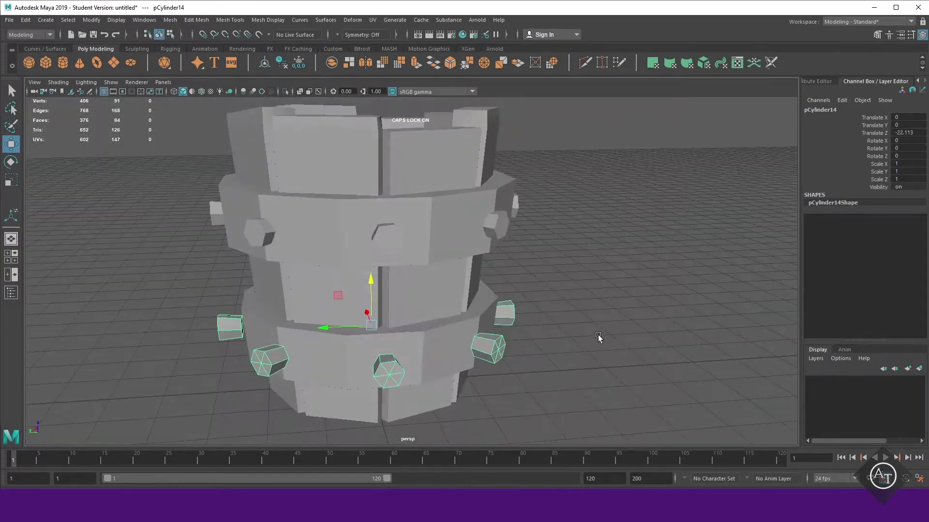
pyautogui.click(574, 276)
# Bevel an edge loop on the band mesh at fraction 0.5.
pyautogui.moveTo(574, 275)
pyautogui.keyDown('alt'); pyautogui.mouseDown()
pyautogui.moveTo(592, 253)
pyautogui.moveTo(498, 310)
pyautogui.mouseUp(); pyautogui.keyUp('alt')
pyautogui.scroll(3, 332, 303)
pyautogui.scroll(3, 421, 257)
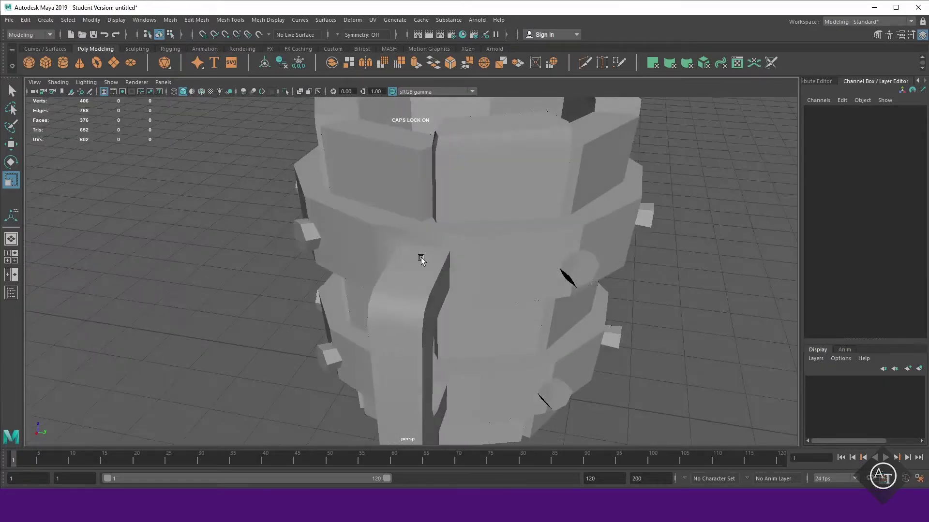
pyautogui.click(420, 258)
pyautogui.scroll(-3, 653, 355)
pyautogui.moveTo(734, 219); pyautogui.dragTo(734, 198, button='right')
pyautogui.moveTo(508, 346)
pyautogui.keyDown('alt'); pyautogui.mouseDown()
pyautogui.moveTo(614, 274)
pyautogui.moveTo(632, 332)
pyautogui.moveTo(599, 373)
pyautogui.moveTo(676, 214)
pyautogui.mouseUp(); pyautogui.keyUp('alt')
pyautogui.hotkey('ctrl', 'b')
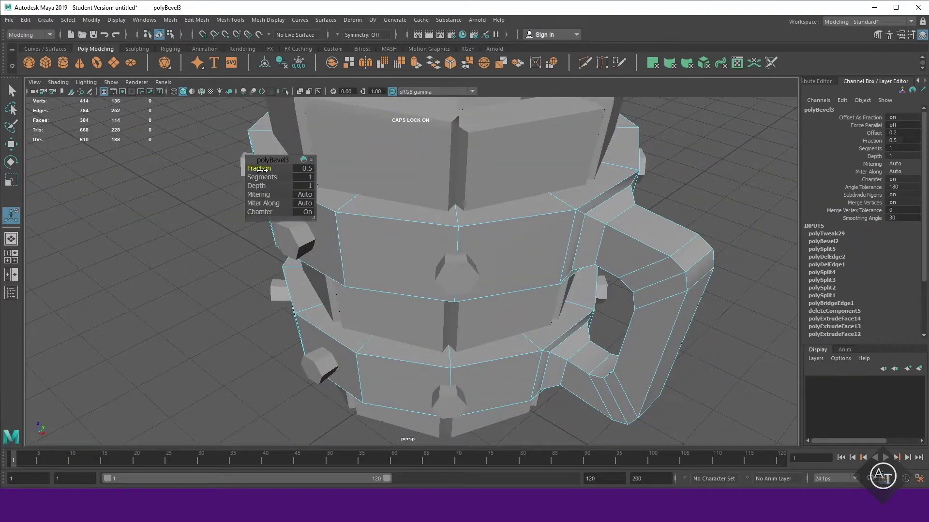
# Soften a full edge loop on the metal band.
pyautogui.moveTo(674, 126); pyautogui.dragTo(674, 97, button='right')
pyautogui.keyDown('alt'); pyautogui.moveTo(674, 97); pyautogui.dragTo(436, 271); pyautogui.keyUp('alt')
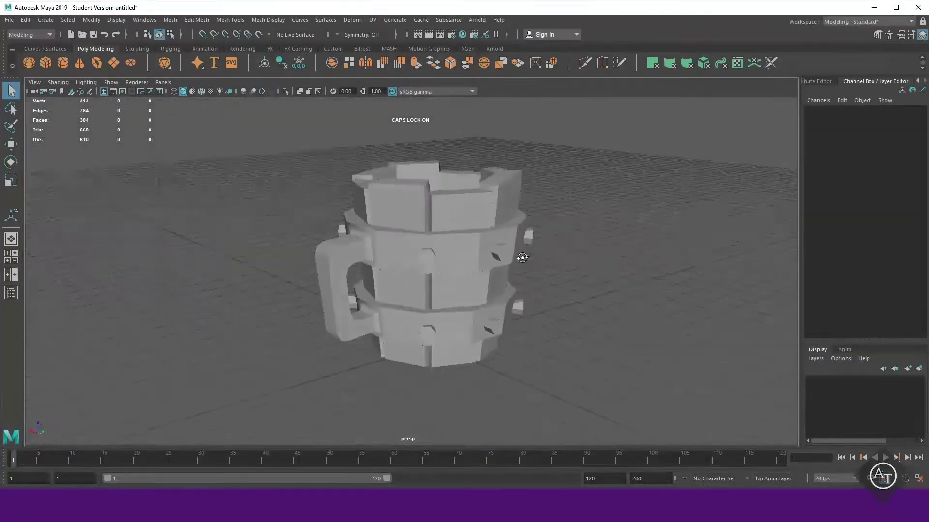
pyautogui.scroll(3, 324, 263)
pyautogui.moveTo(259, 191); pyautogui.dragTo(257, 167, button='right')
pyautogui.doubleClick(383, 205)
pyautogui.moveTo(384, 205)
pyautogui.keyDown('alt'); pyautogui.mouseDown()
pyautogui.moveTo(393, 311)
pyautogui.moveTo(517, 392)
pyautogui.mouseUp(); pyautogui.keyUp('alt')
pyautogui.scroll(-5, 517, 392)
pyautogui.click(267, 19)
pyautogui.click(309, 116)
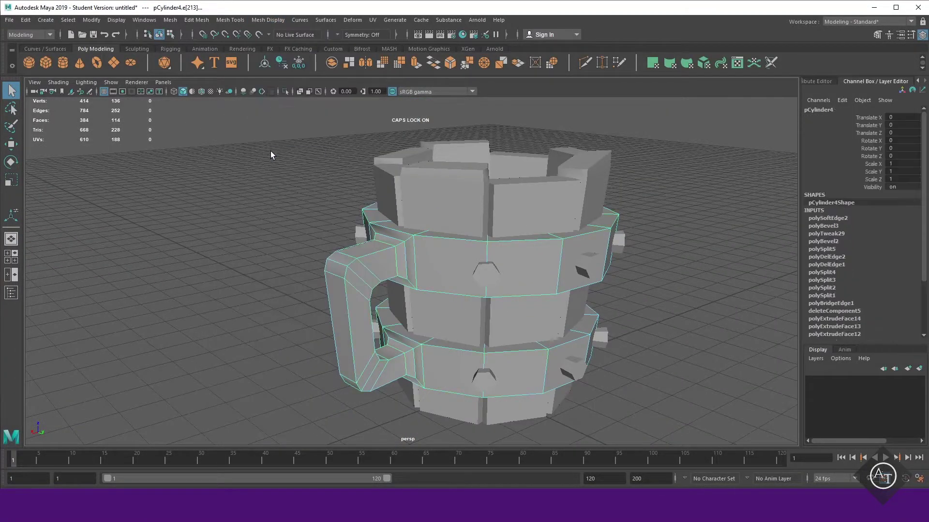
# Soften the edges where the handle meets the band.
pyautogui.click(271, 151)
pyautogui.moveTo(271, 151)
pyautogui.keyDown('alt'); pyautogui.mouseDown()
pyautogui.moveTo(327, 322)
pyautogui.moveTo(375, 323)
pyautogui.mouseUp(); pyautogui.keyUp('alt')
pyautogui.scroll(3, 376, 323)
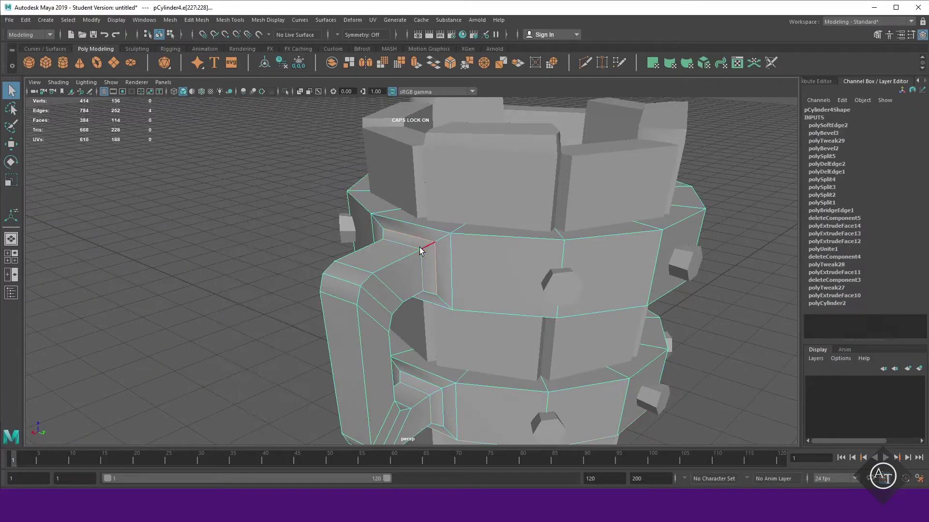
pyautogui.moveTo(264, 171)
pyautogui.keyDown('alt'); pyautogui.mouseDown()
pyautogui.moveTo(482, 323)
pyautogui.moveTo(339, 218)
pyautogui.mouseUp(); pyautogui.keyUp('alt')
pyautogui.click(268, 19)
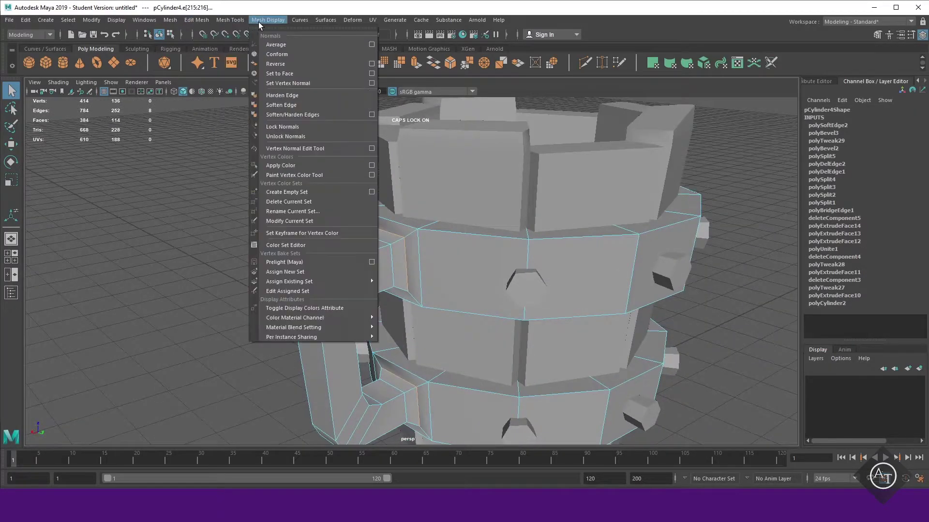
pyautogui.click(271, 148)
pyautogui.scroll(-5, 276, 110)
# Clear the edge selection and select the mug's wooden body.
pyautogui.click(206, 219)
pyautogui.moveTo(206, 219)
pyautogui.keyDown('alt'); pyautogui.mouseDown()
pyautogui.moveTo(496, 149)
pyautogui.moveTo(501, 282)
pyautogui.moveTo(462, 345)
pyautogui.moveTo(387, 349)
pyautogui.moveTo(472, 311)
pyautogui.moveTo(386, 200)
pyautogui.mouseUp(); pyautogui.keyUp('alt')
pyautogui.click(386, 200)
pyautogui.moveTo(549, 225)
pyautogui.keyDown('alt'); pyautogui.mouseDown()
pyautogui.moveTo(533, 238)
pyautogui.moveTo(520, 304)
pyautogui.mouseUp(); pyautogui.keyUp('alt')
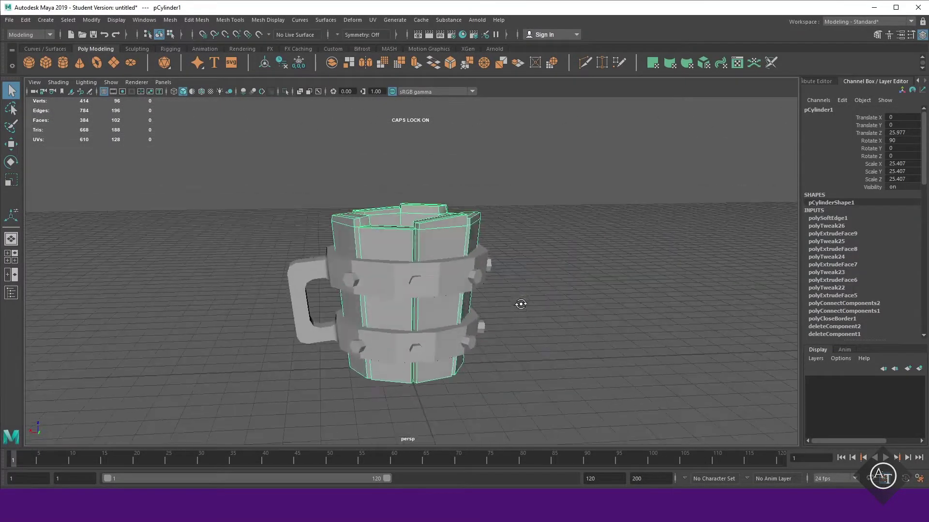
# Assign the wooden body a new Lambert material coloured dark brown.
pyautogui.rightClick(523, 213)
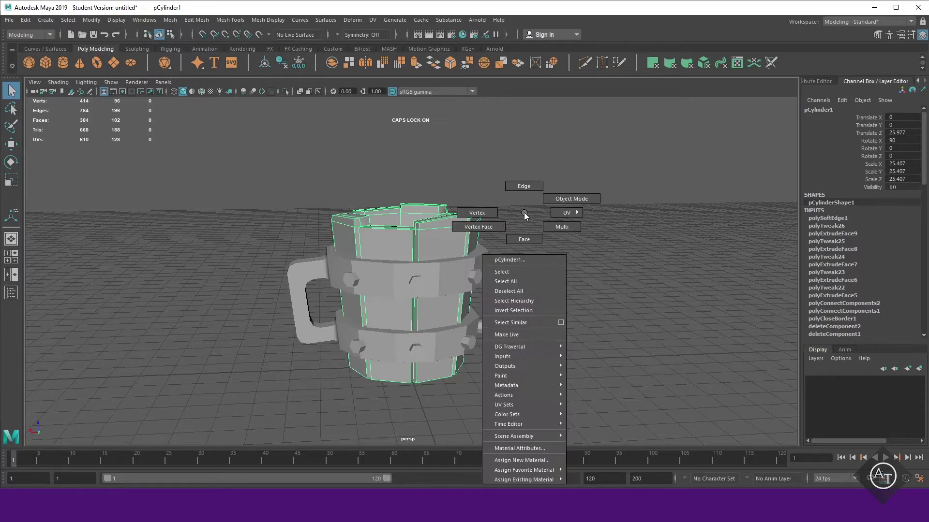
pyautogui.moveTo(523, 470)
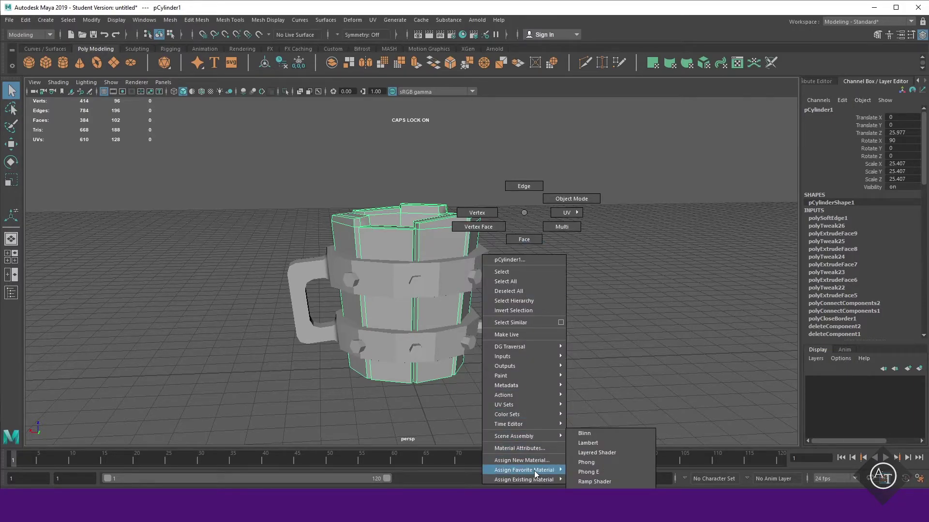
pyautogui.click(596, 443)
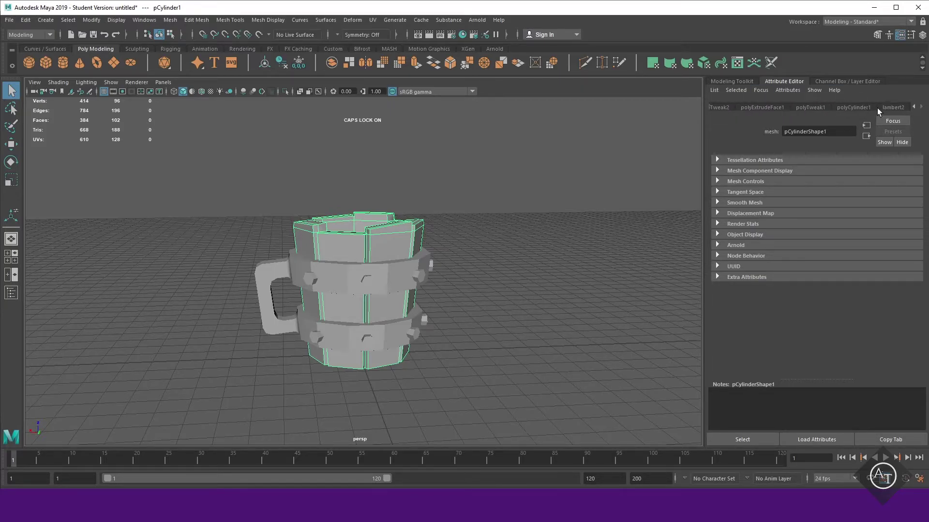
pyautogui.click(893, 107)
pyautogui.click(811, 219)
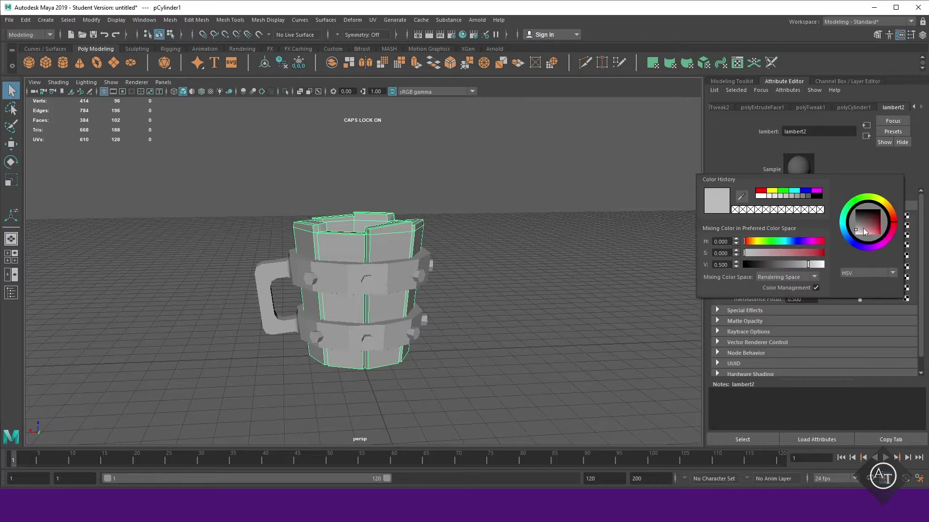
pyautogui.moveTo(862, 228); pyautogui.dragTo(874, 224)
pyautogui.click(752, 241)
pyautogui.moveTo(753, 242); pyautogui.dragTo(748, 245)
pyautogui.click(748, 246)
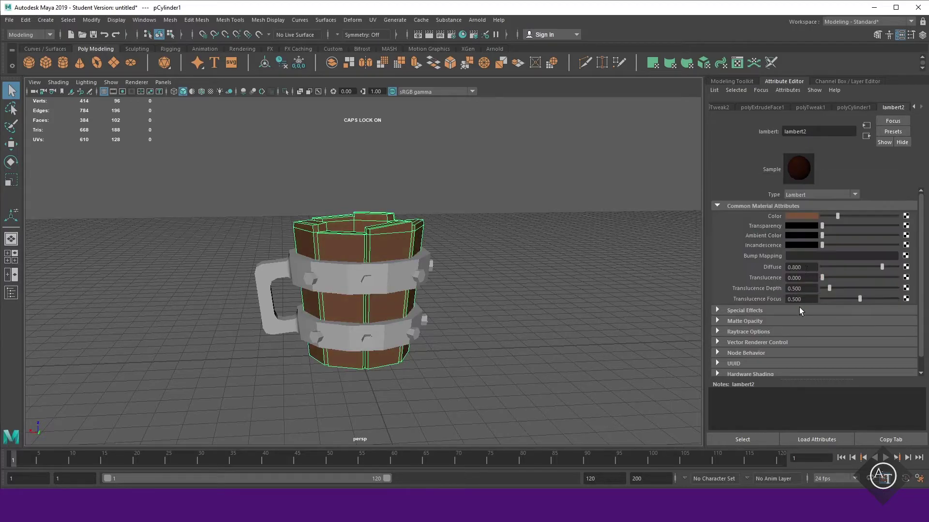
pyautogui.click(802, 218)
pyautogui.moveTo(814, 264); pyautogui.dragTo(786, 266)
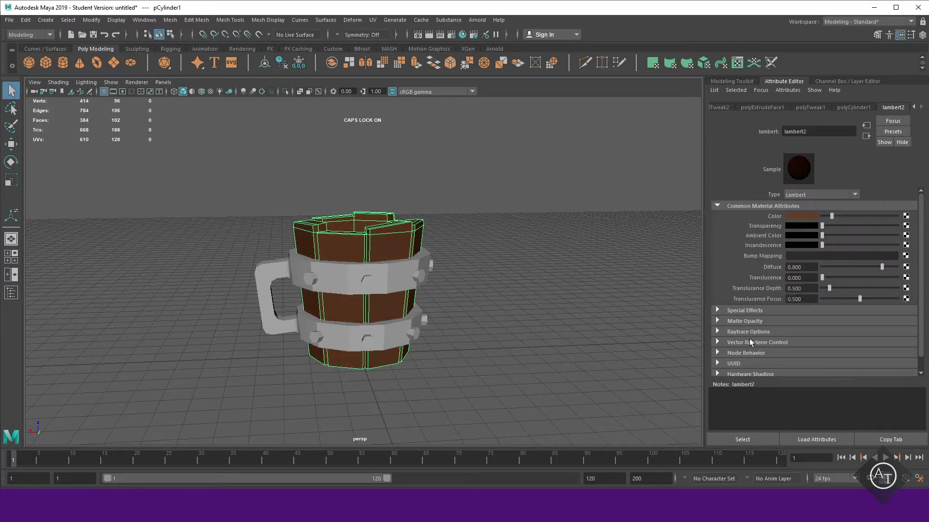
pyautogui.click(497, 305)
# Give the bands, handle and studs a new pale grey-blue Lambert material.
pyautogui.moveTo(497, 304)
pyautogui.keyDown('alt'); pyautogui.mouseDown()
pyautogui.moveTo(384, 301)
pyautogui.moveTo(518, 342)
pyautogui.moveTo(497, 331)
pyautogui.mouseUp(); pyautogui.keyUp('alt')
pyautogui.click(383, 301)
pyautogui.scroll(3, 384, 301)
pyautogui.scroll(-3, 498, 331)
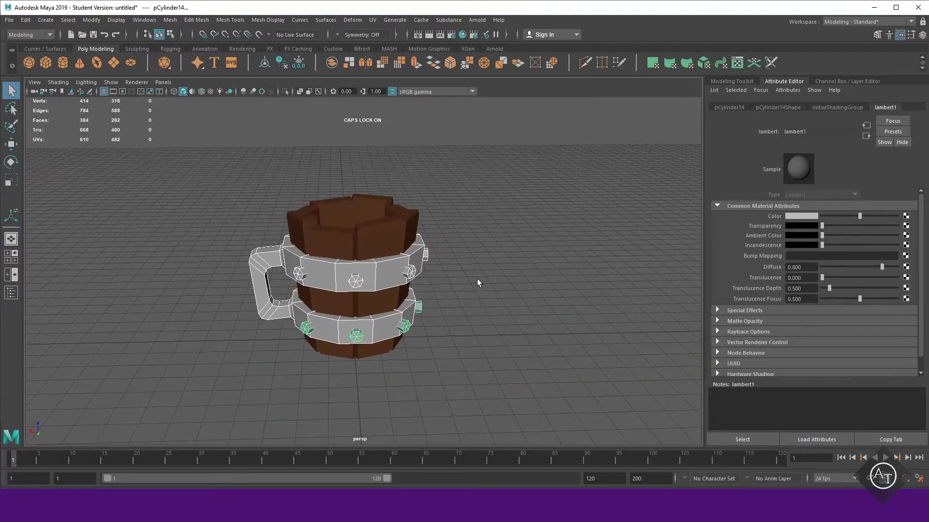
pyautogui.moveTo(464, 220); pyautogui.dragTo(477, 479, button='right')
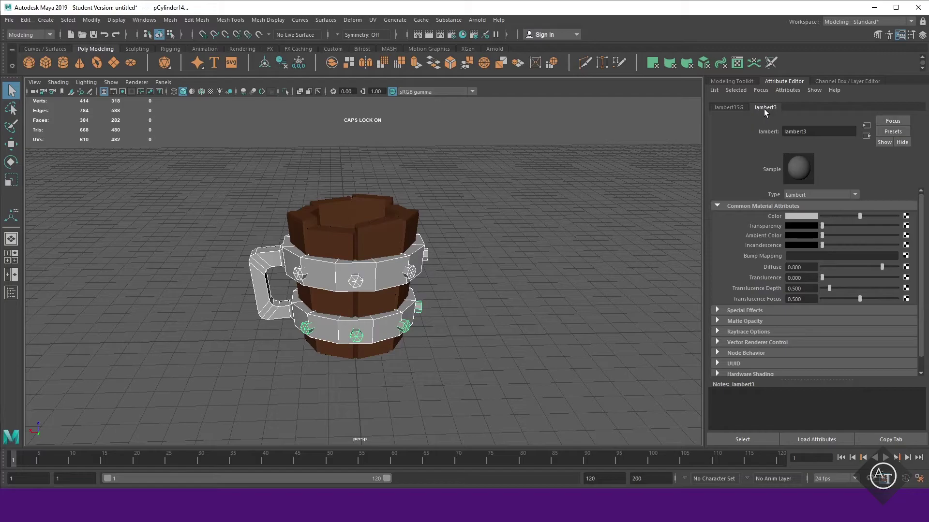
pyautogui.click(801, 216)
pyautogui.moveTo(732, 246)
pyautogui.mouseDown()
pyautogui.moveTo(771, 246)
pyautogui.moveTo(763, 260)
pyautogui.moveTo(777, 246)
pyautogui.mouseUp()
pyautogui.click(475, 202)
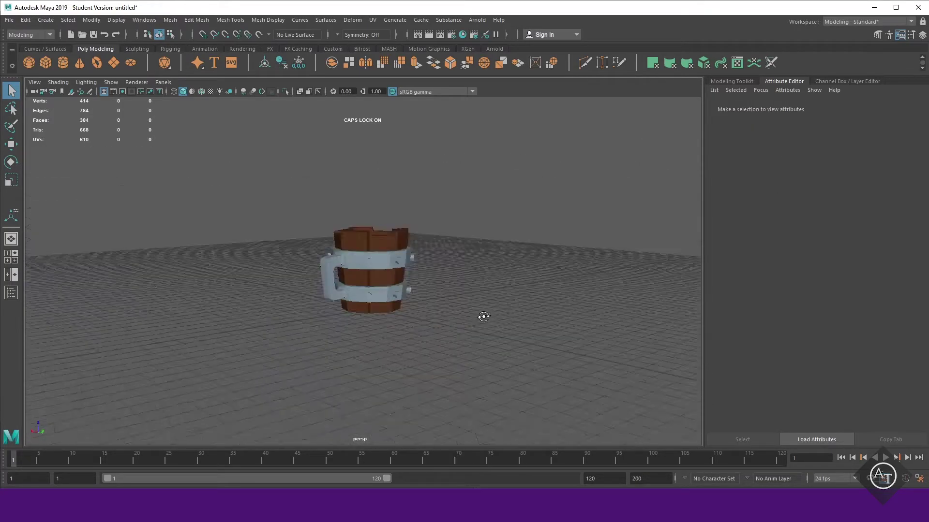
pyautogui.moveTo(483, 317)
pyautogui.keyDown('alt'); pyautogui.mouseDown()
pyautogui.moveTo(383, 326)
pyautogui.moveTo(435, 321)
pyautogui.moveTo(446, 289)
pyautogui.mouseUp(); pyautogui.keyUp('alt')
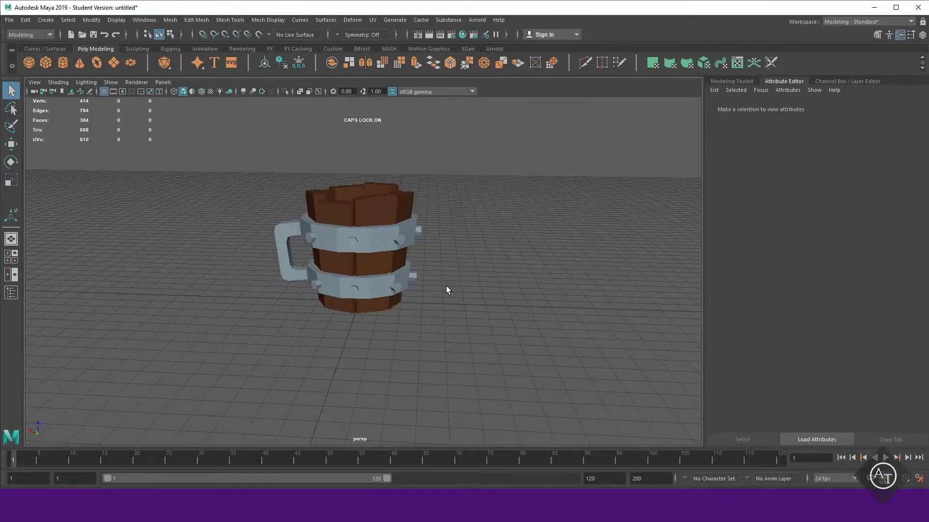